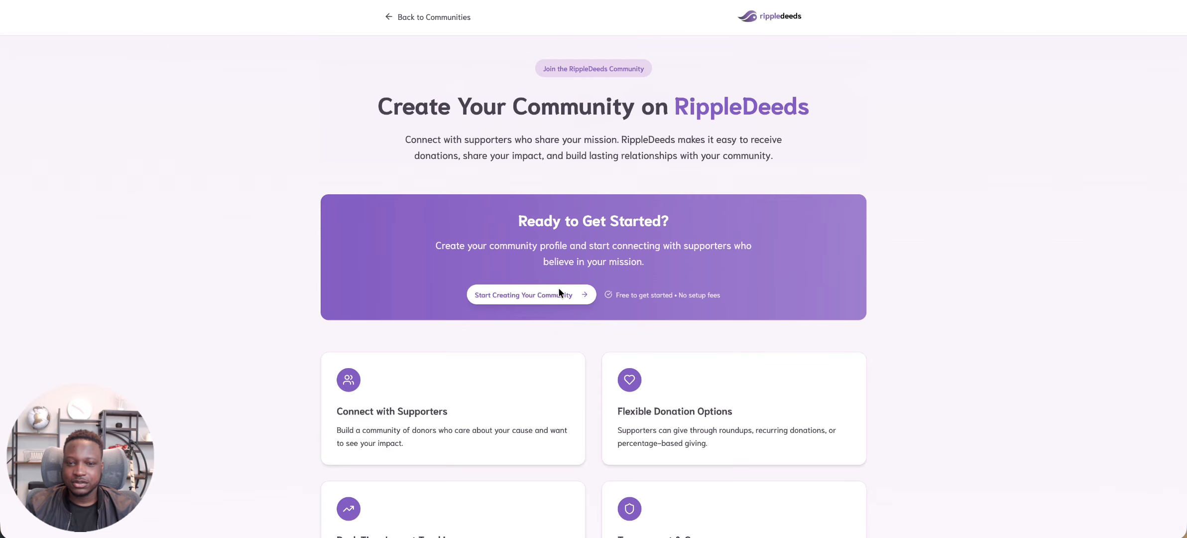
{"action": "left_click", "coordinate": [536, 295]}
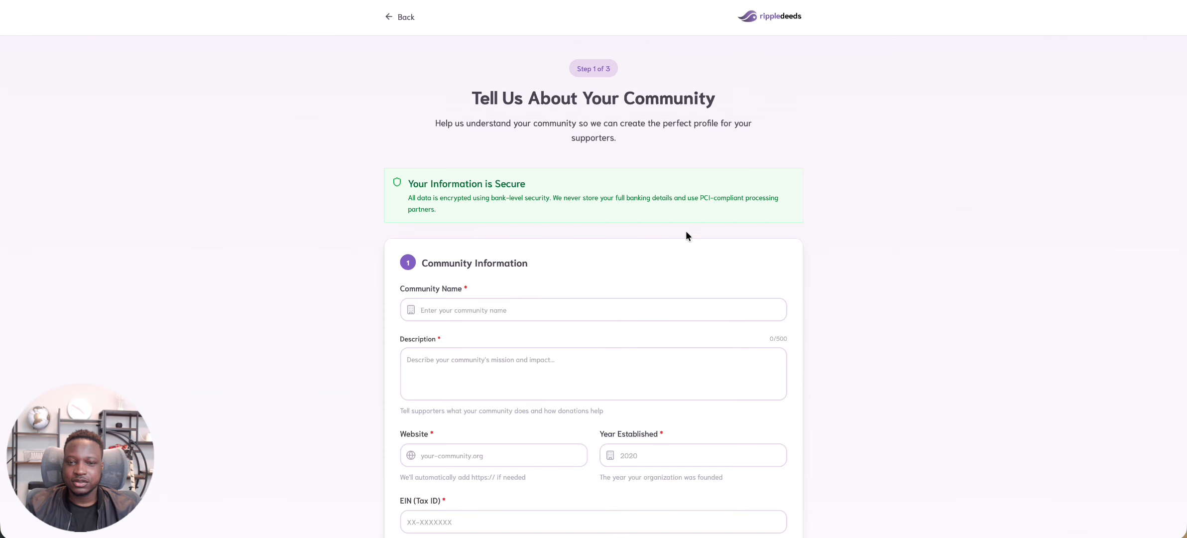
{"action": "scroll", "coordinate": [685, 231], "scroll_direction": "down", "scroll_amount": 3}
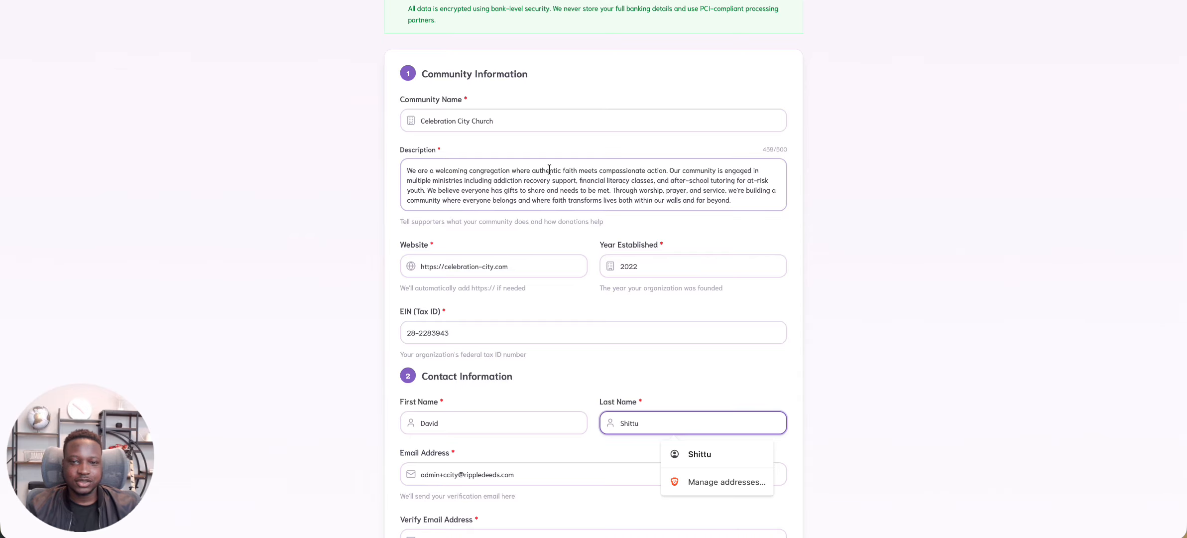
Review the community information, contact details and Faith-Based category on the form, and submit the application
{"action": "scroll", "coordinate": [550, 169], "scroll_direction": "down", "scroll_amount": 2}
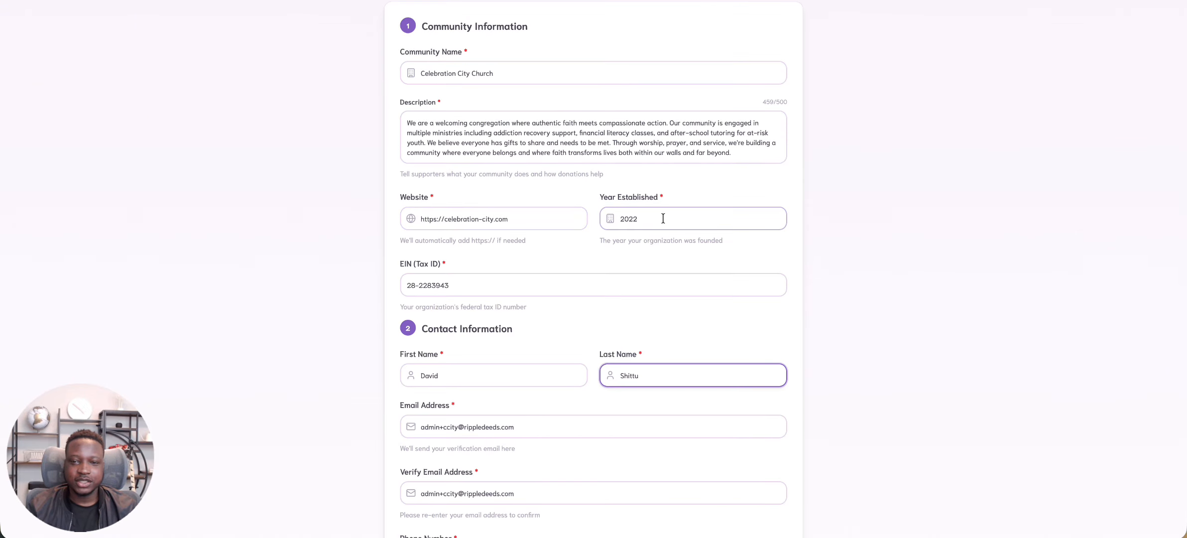
{"action": "scroll", "coordinate": [661, 217], "scroll_direction": "down", "scroll_amount": 1}
{"action": "scroll", "coordinate": [662, 217], "scroll_direction": "down", "scroll_amount": 1}
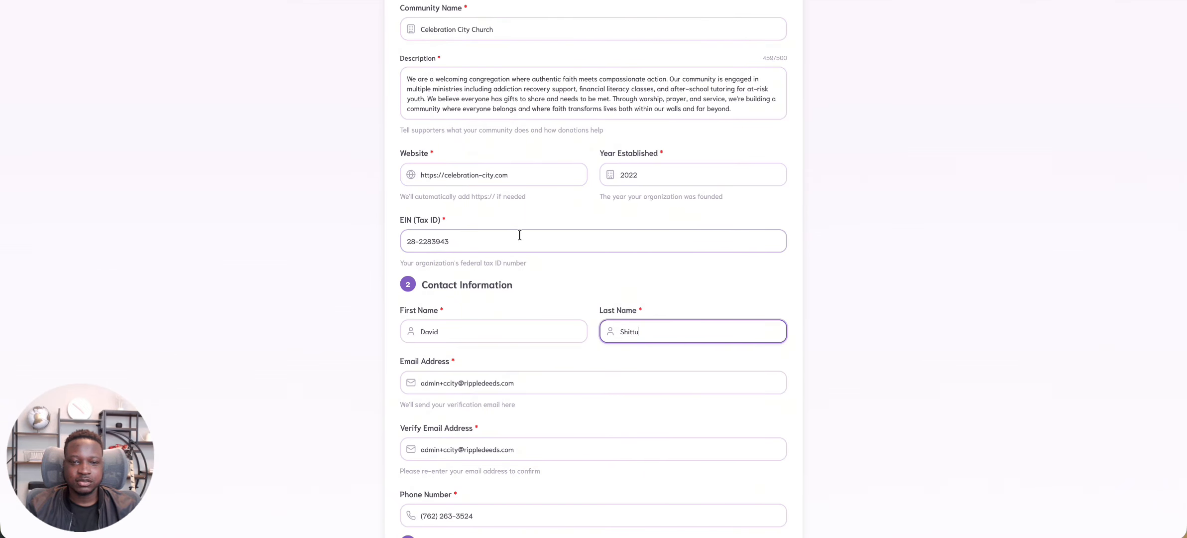
{"action": "scroll", "coordinate": [519, 234], "scroll_direction": "down", "scroll_amount": 2}
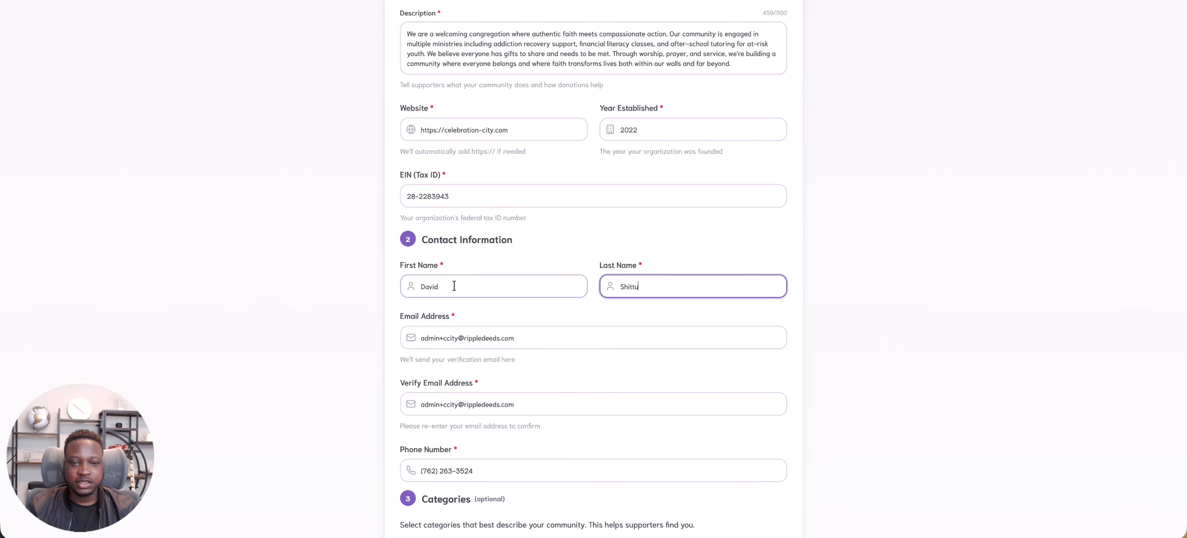
{"action": "scroll", "coordinate": [454, 285], "scroll_direction": "down", "scroll_amount": 2}
{"action": "scroll", "coordinate": [454, 285], "scroll_direction": "down", "scroll_amount": 1}
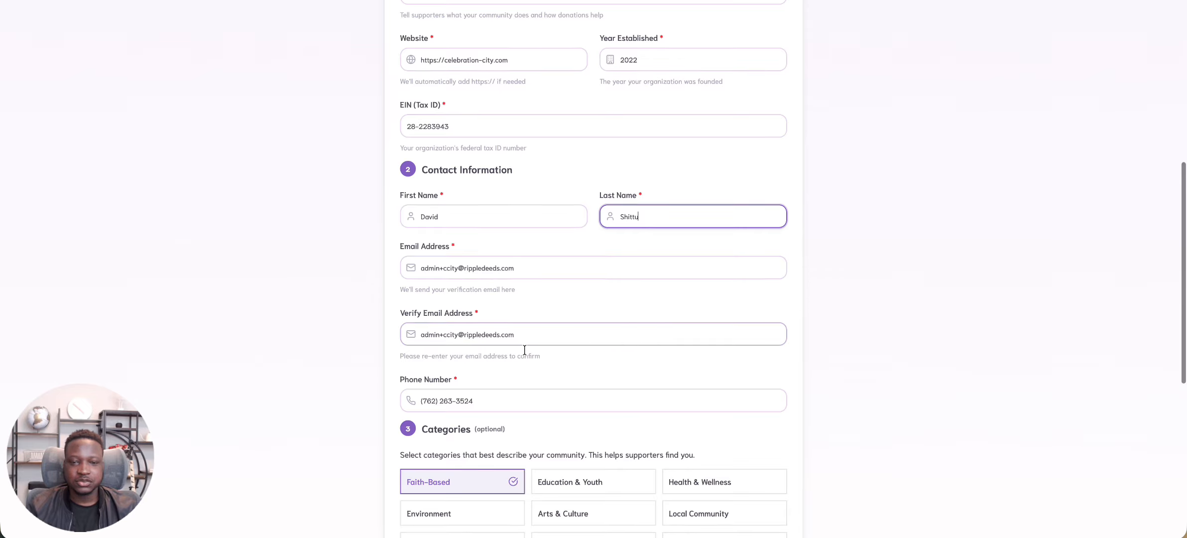
{"action": "scroll", "coordinate": [522, 346], "scroll_direction": "down", "scroll_amount": 1}
{"action": "scroll", "coordinate": [584, 370], "scroll_direction": "down", "scroll_amount": 2}
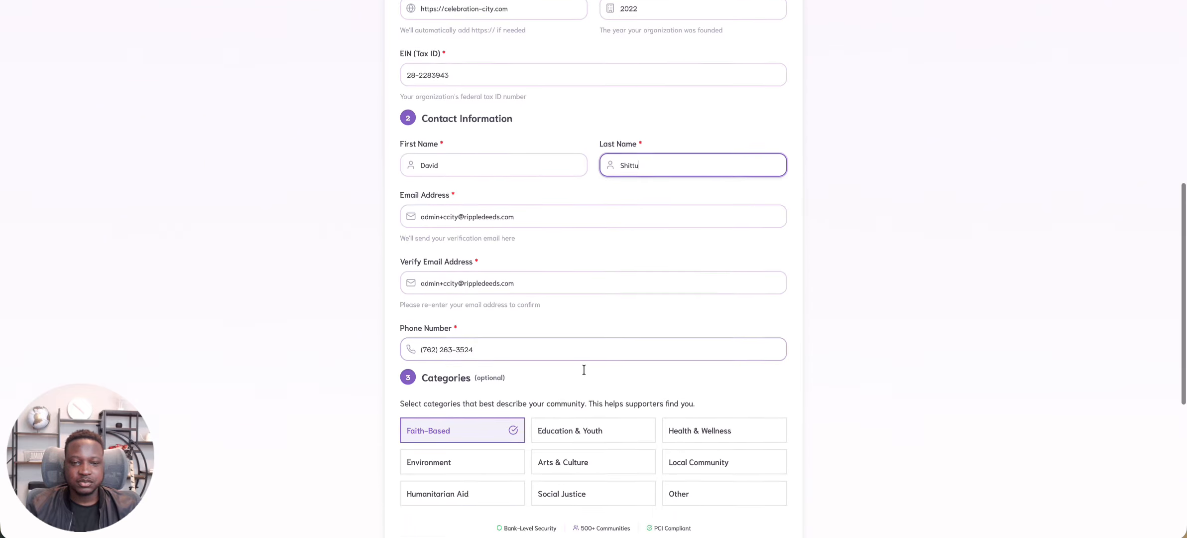
{"action": "scroll", "coordinate": [584, 373], "scroll_direction": "down", "scroll_amount": 1}
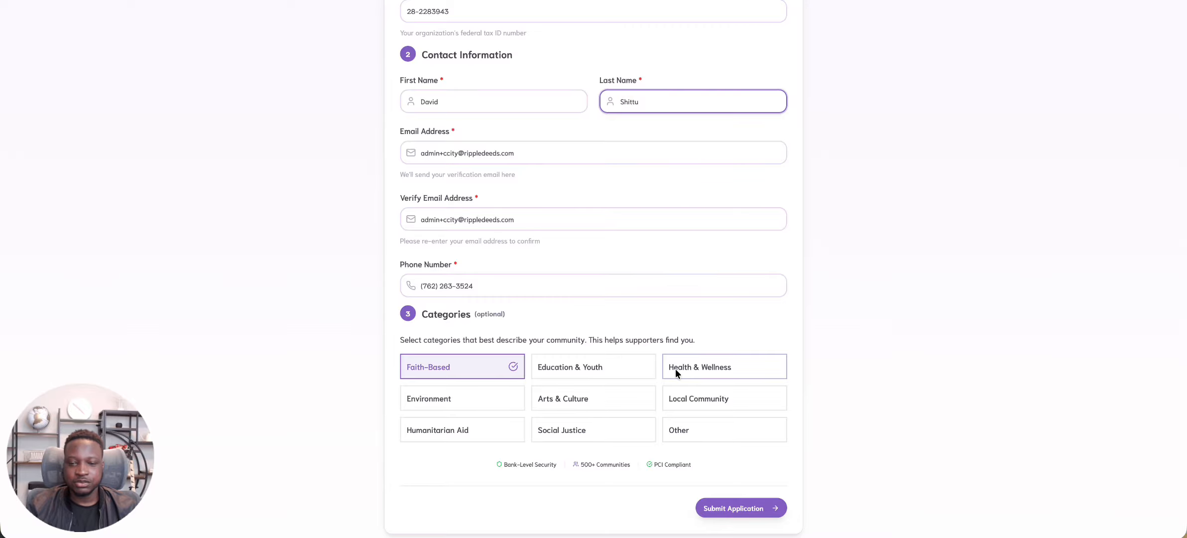
{"action": "scroll", "coordinate": [697, 408], "scroll_direction": "down", "scroll_amount": 2}
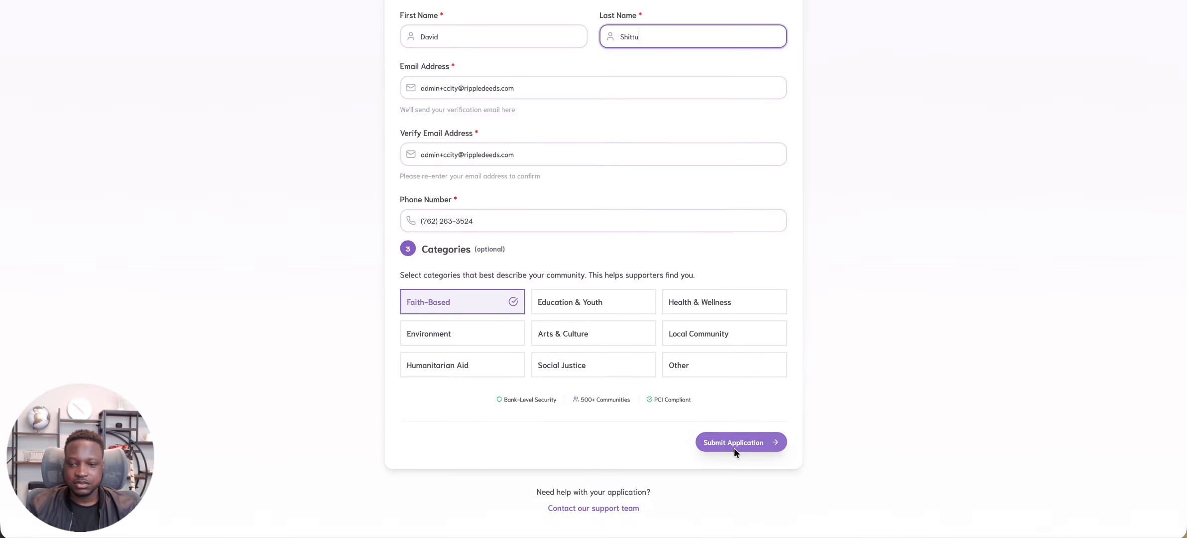
{"action": "left_click", "coordinate": [734, 451]}
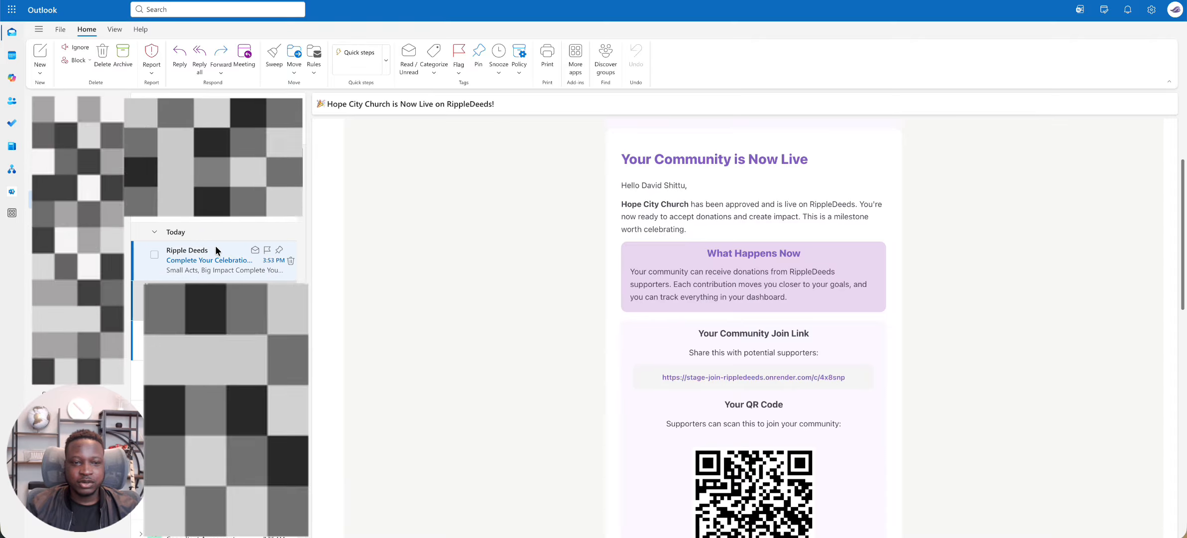
In Outlook, open the Ripple Deeds email about completing the Celebration City Church setup and follow its setup link
{"action": "left_click", "coordinate": [215, 250]}
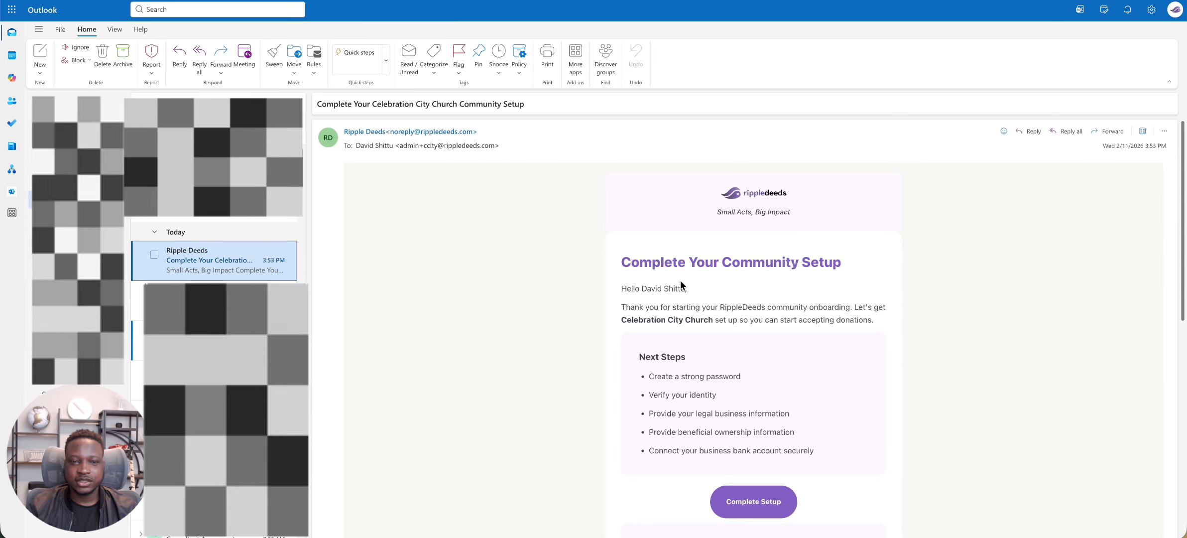
{"action": "scroll", "coordinate": [681, 282], "scroll_direction": "down", "scroll_amount": 1}
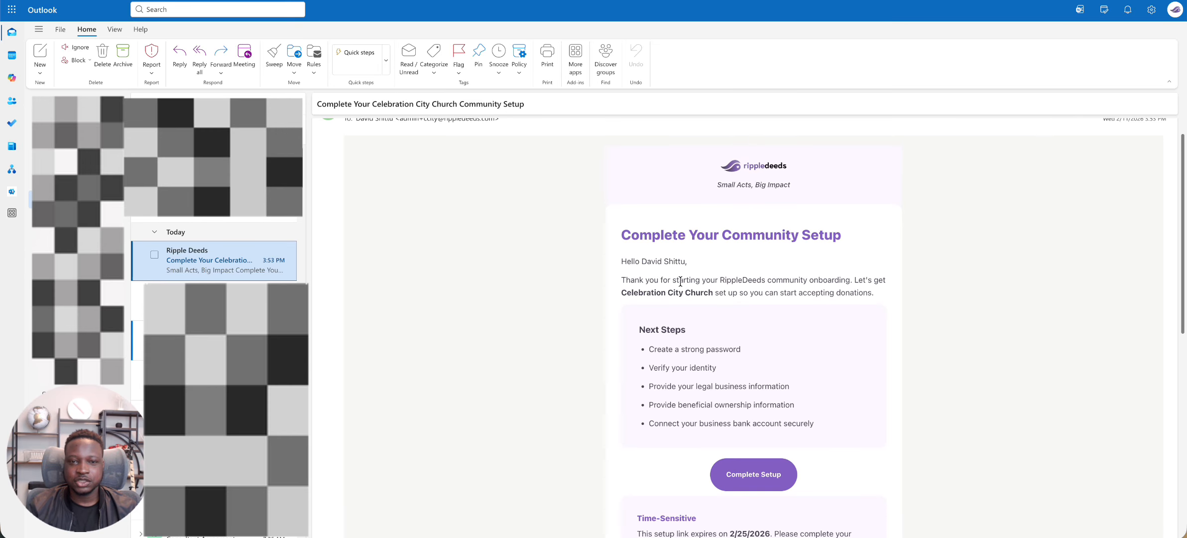
{"action": "scroll", "coordinate": [721, 374], "scroll_direction": "down", "scroll_amount": 1}
{"action": "left_click", "coordinate": [766, 439]}
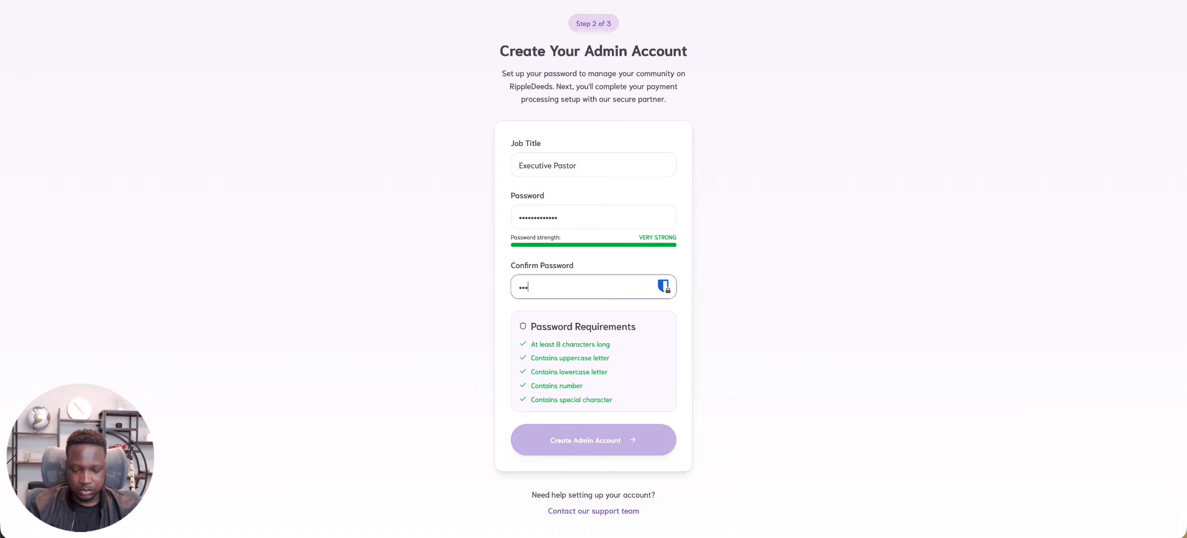
Create the admin account with job title Executive Pastor and the account password entered and confirmed, and start the merchant onboarding application
{"action": "type", "text": "••••••••••"}
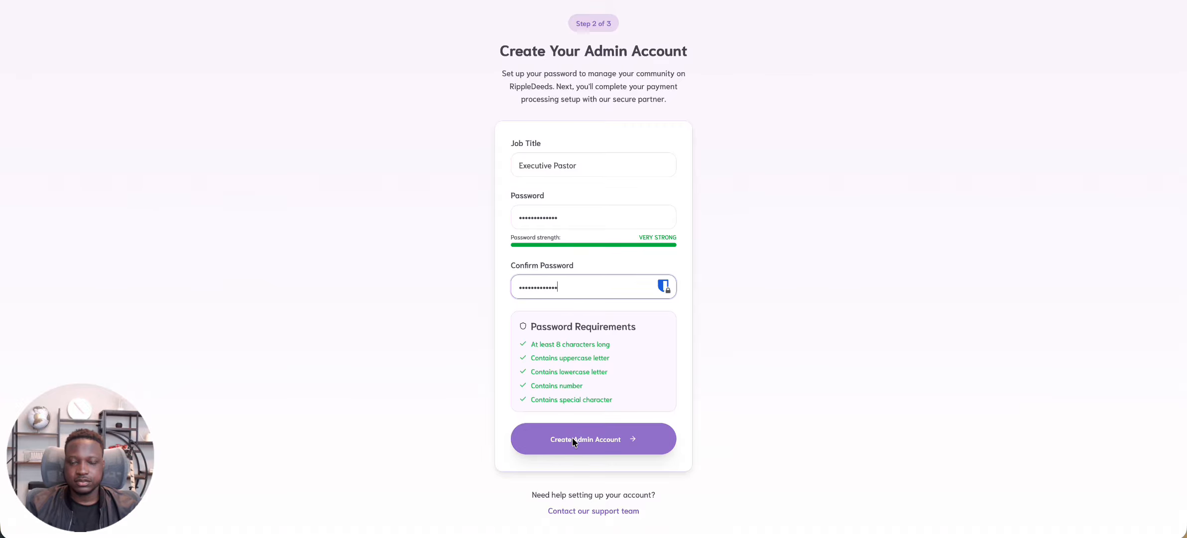
{"action": "left_click", "coordinate": [571, 437]}
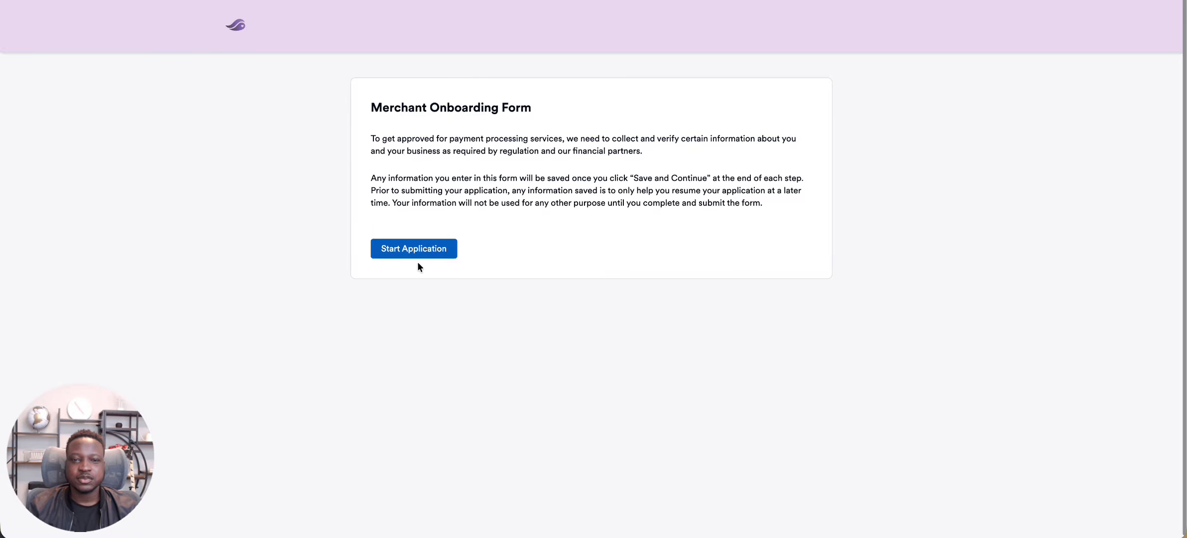
{"action": "left_click", "coordinate": [414, 249]}
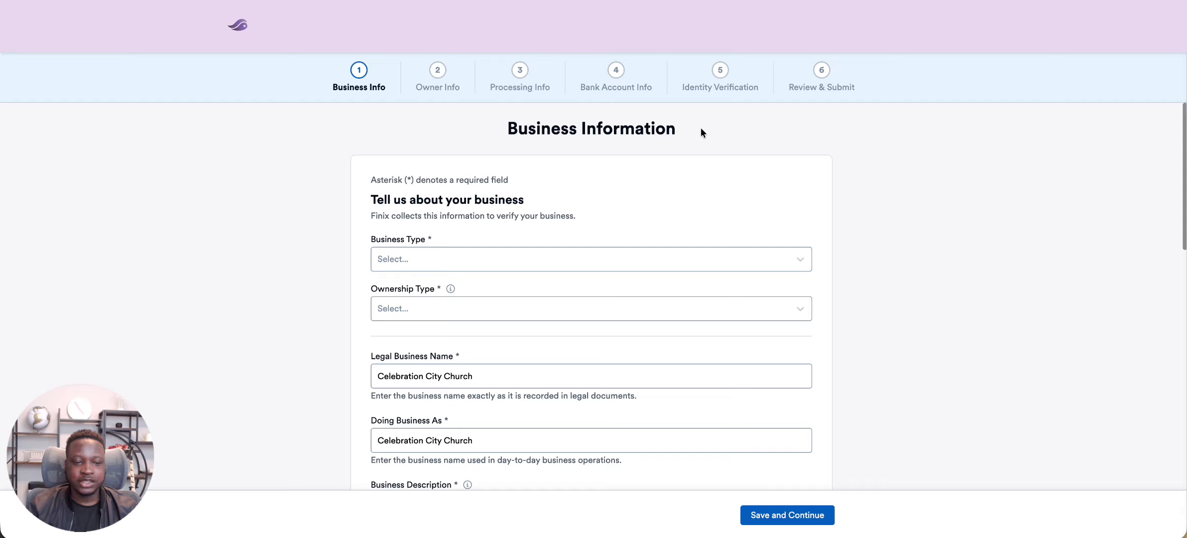
Set the business type to Tax exempt organization and the ownership type to Private
{"action": "scroll", "coordinate": [619, 232], "scroll_direction": "down", "scroll_amount": 3}
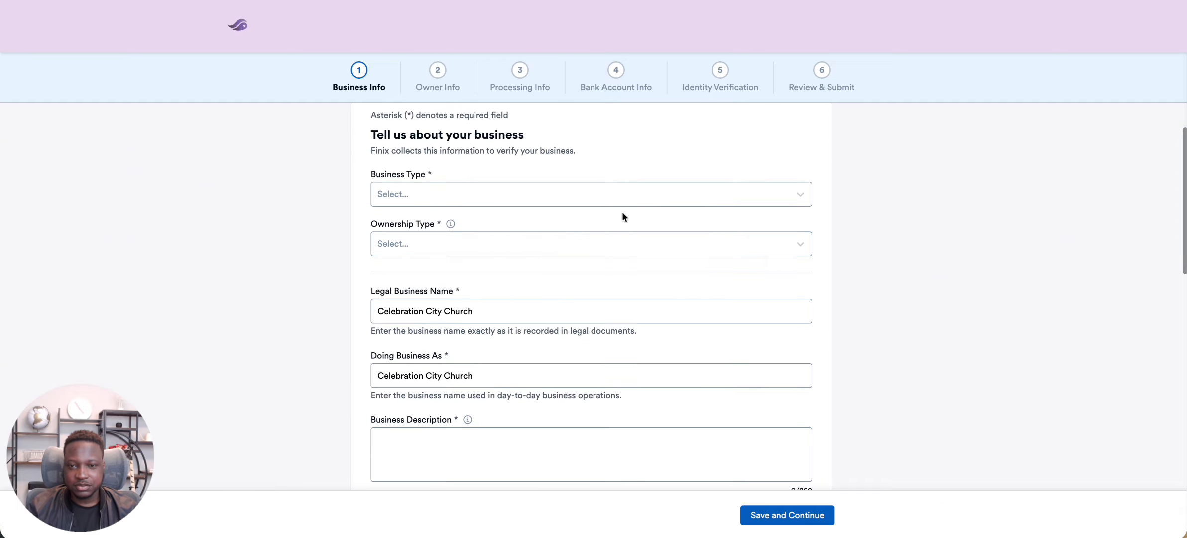
{"action": "left_click", "coordinate": [622, 196]}
{"action": "scroll", "coordinate": [612, 235], "scroll_direction": "down", "scroll_amount": 5}
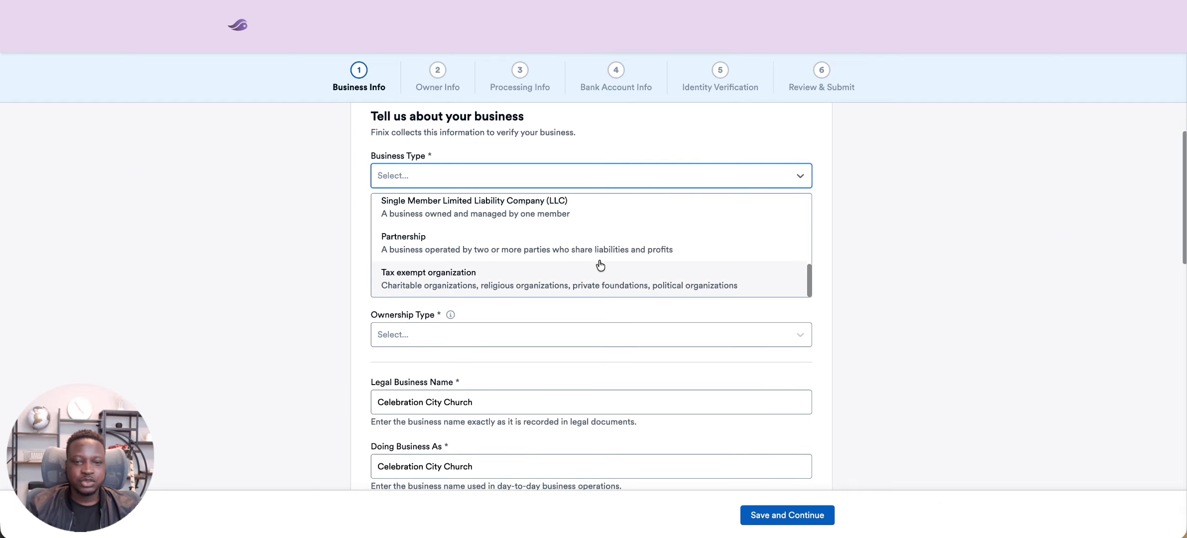
{"action": "left_click", "coordinate": [525, 275]}
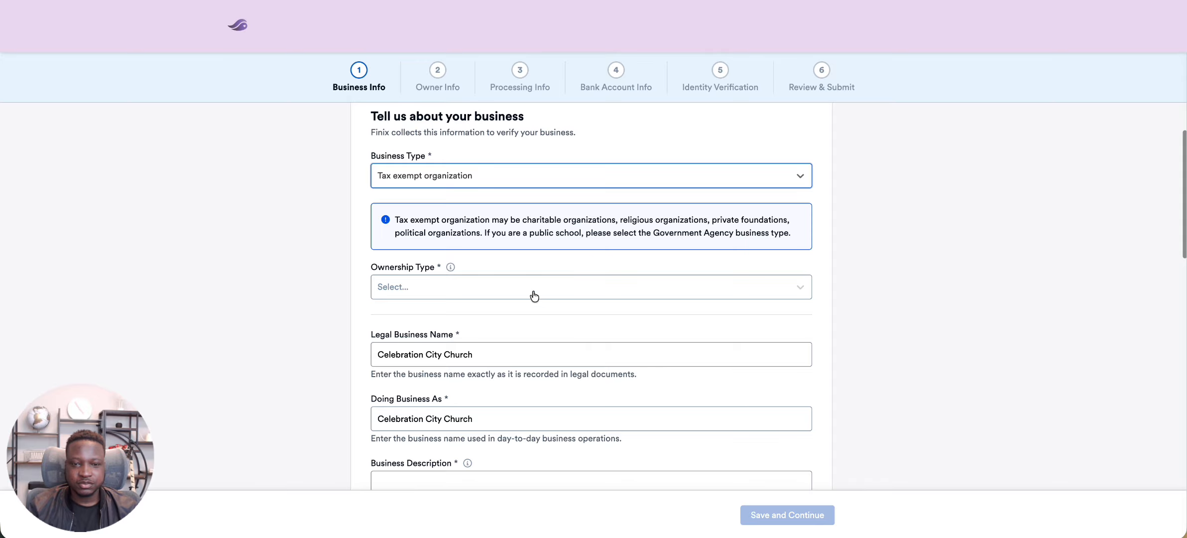
{"action": "left_click", "coordinate": [503, 291]}
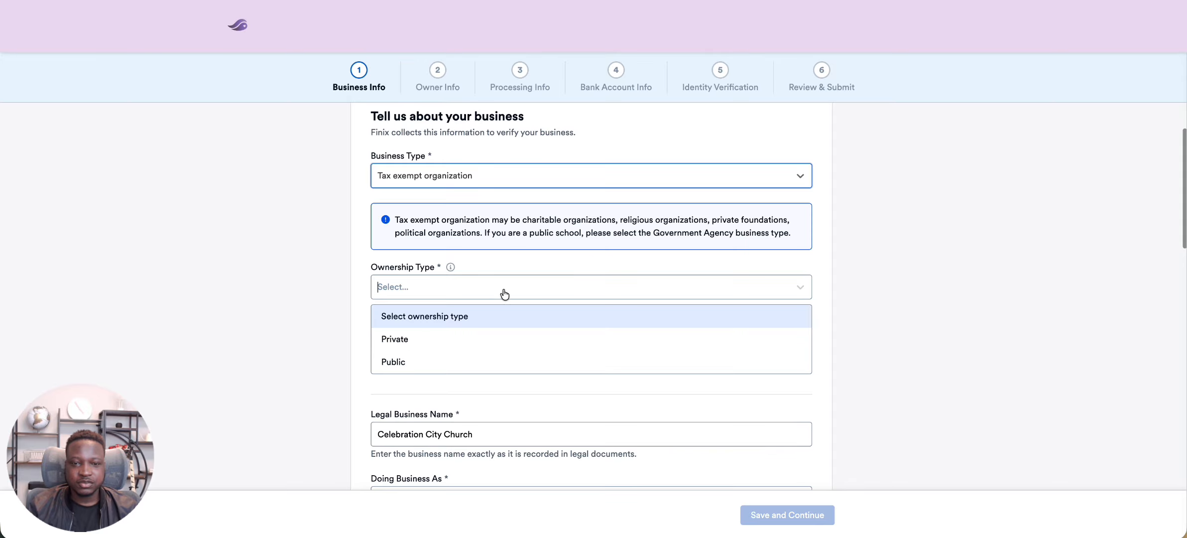
{"action": "left_click", "coordinate": [475, 347]}
Enter the business description "Celebration church serves the greater Honolulu community"
{"action": "scroll", "coordinate": [532, 212], "scroll_direction": "down", "scroll_amount": 3}
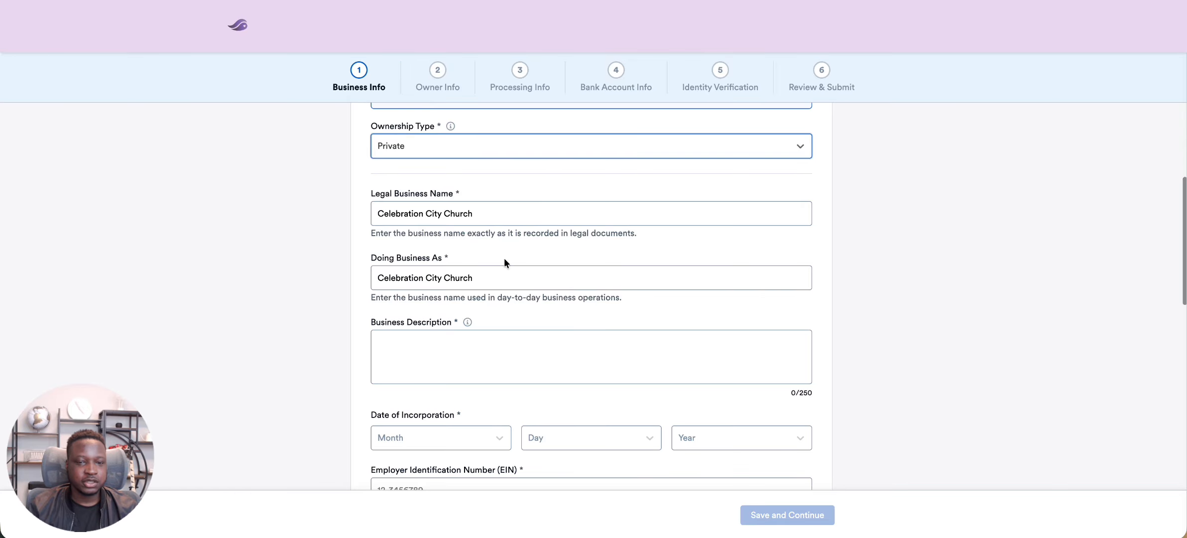
{"action": "scroll", "coordinate": [504, 259], "scroll_direction": "down", "scroll_amount": 1}
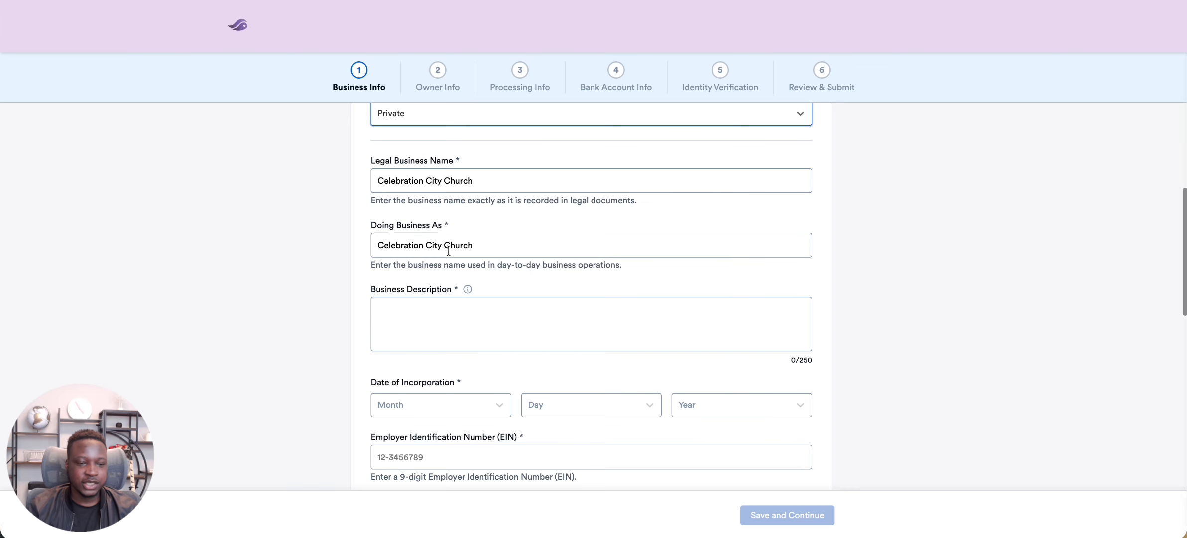
{"action": "left_click", "coordinate": [427, 318]}
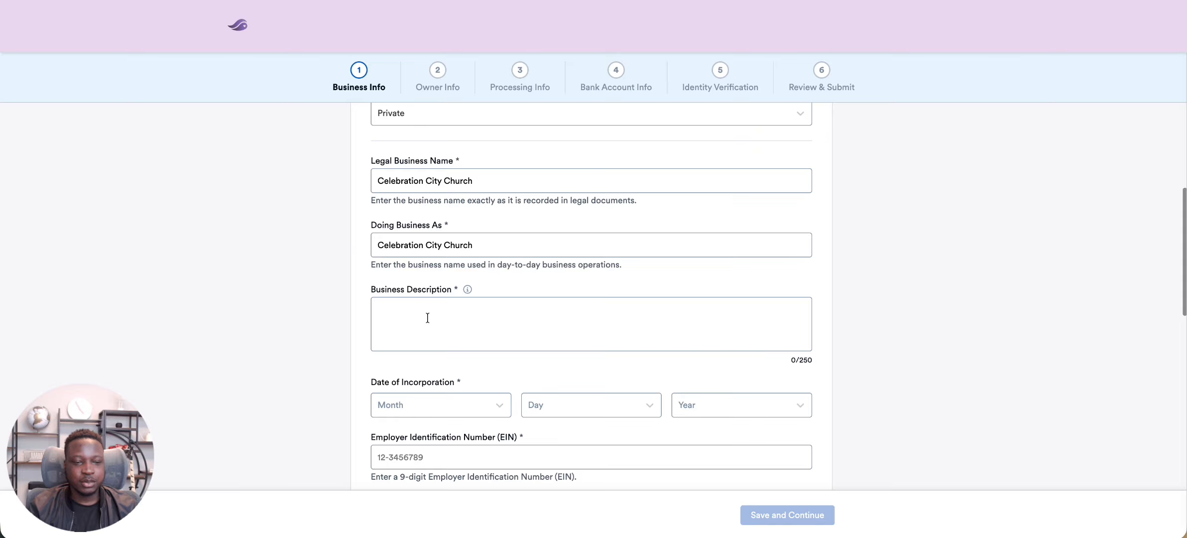
{"action": "type", "text": "Celebration church serves the greater Hon"}
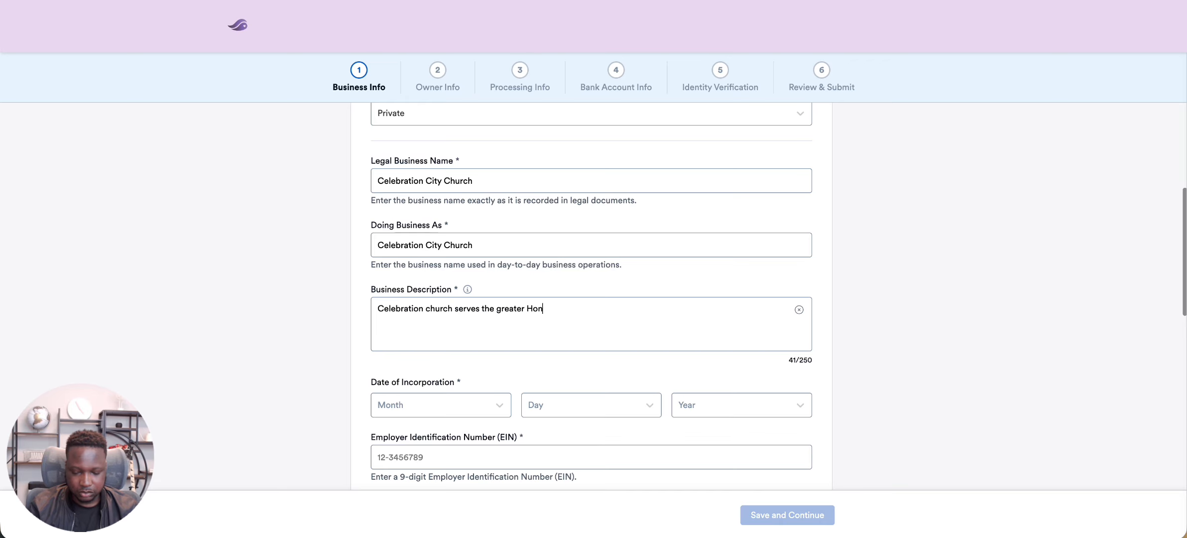
{"action": "type", "text": "olulu community"}
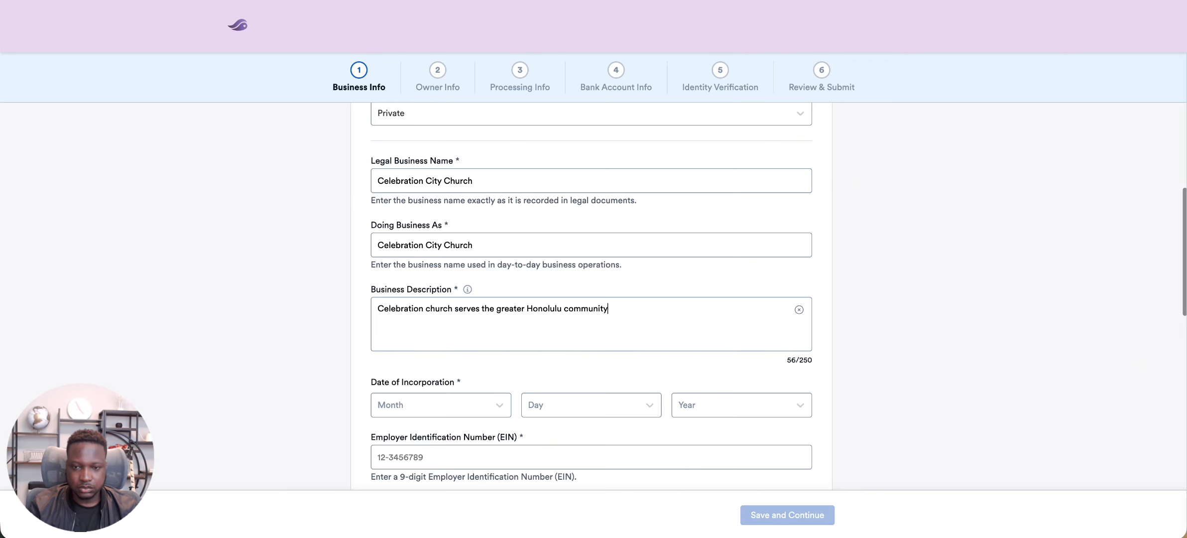
Set the date of incorporation to January 1, 2022
{"action": "scroll", "coordinate": [591, 299], "scroll_direction": "down", "scroll_amount": 5}
{"action": "left_click", "coordinate": [469, 142]}
{"action": "left_click", "coordinate": [445, 189]}
{"action": "left_click", "coordinate": [595, 149]}
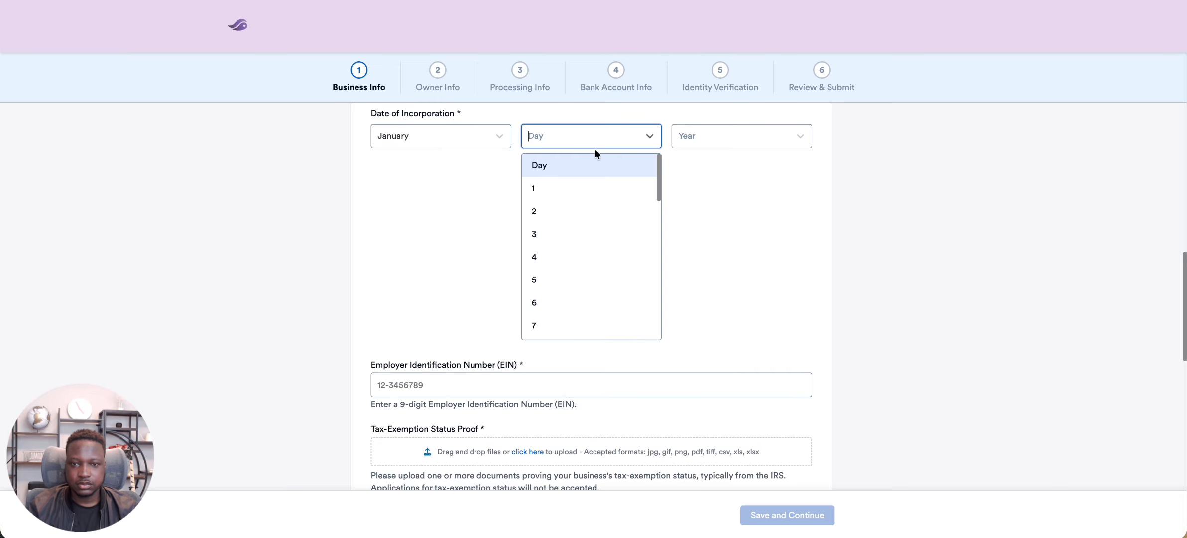
{"action": "left_click", "coordinate": [597, 188]}
{"action": "left_click", "coordinate": [712, 147]}
{"action": "left_click", "coordinate": [699, 282]}
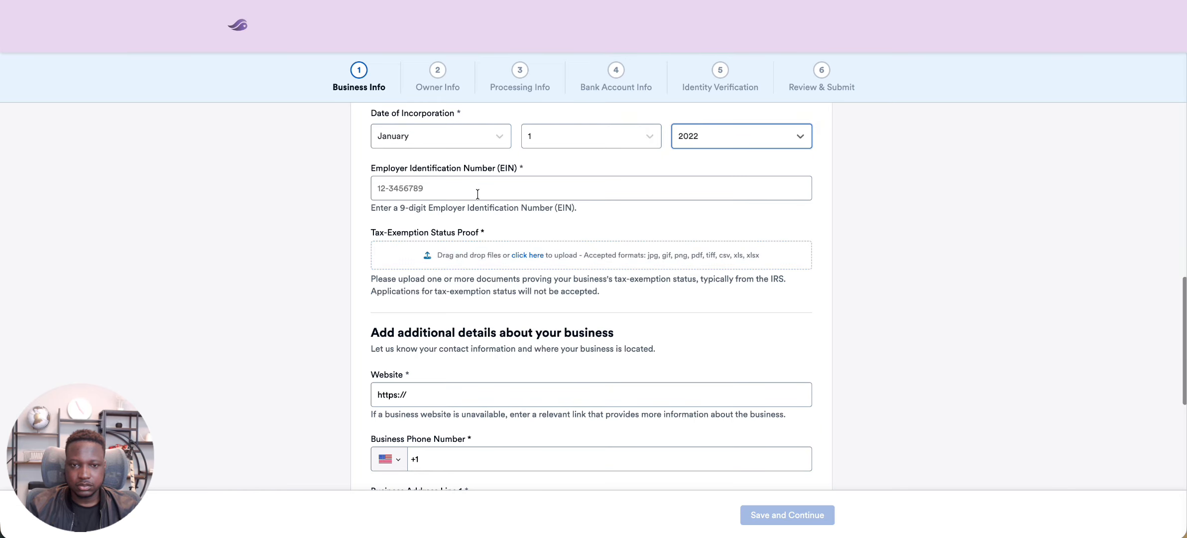
Enter the Employer Identification Number and upload IRS Tax Exempt Document.pdf as the tax-exemption status proof
{"action": "left_click", "coordinate": [477, 190]}
{"action": "left_click", "coordinate": [564, 294]}
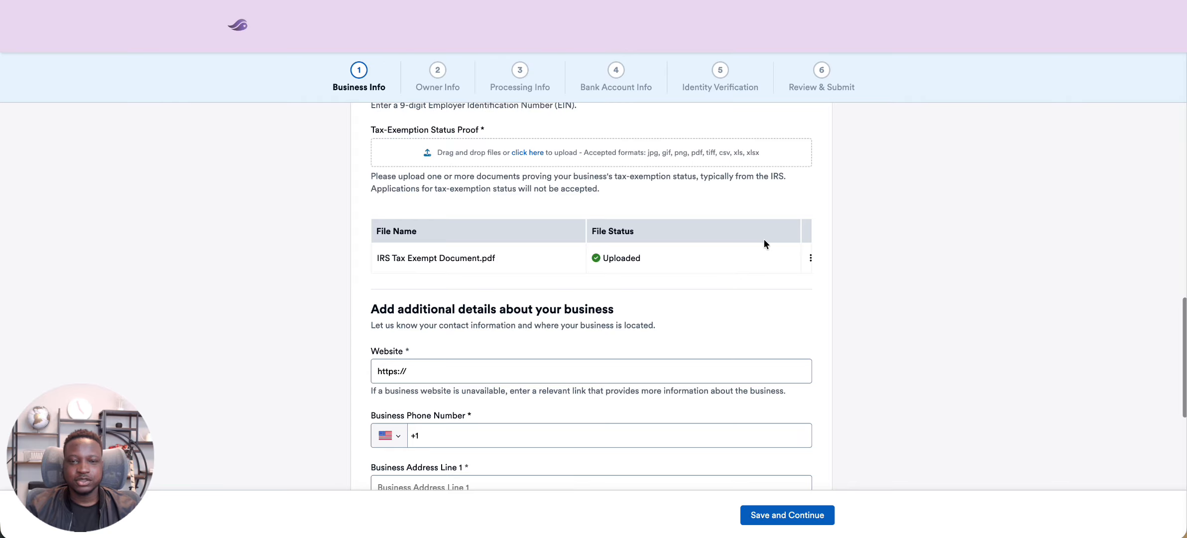
{"action": "scroll", "coordinate": [764, 240], "scroll_direction": "down", "scroll_amount": 1}
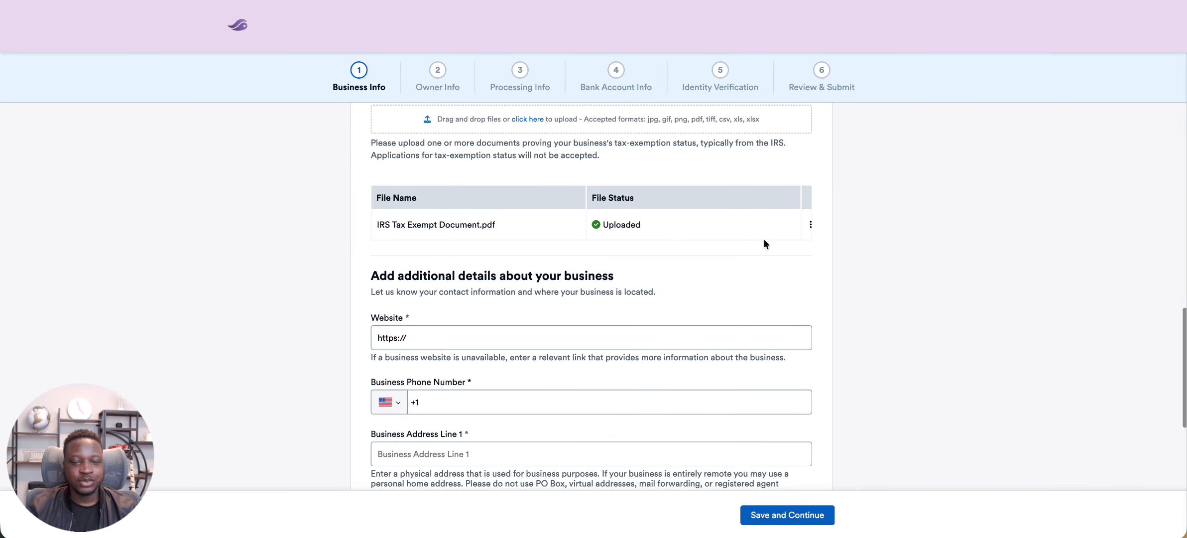
{"action": "scroll", "coordinate": [764, 240], "scroll_direction": "down", "scroll_amount": 2}
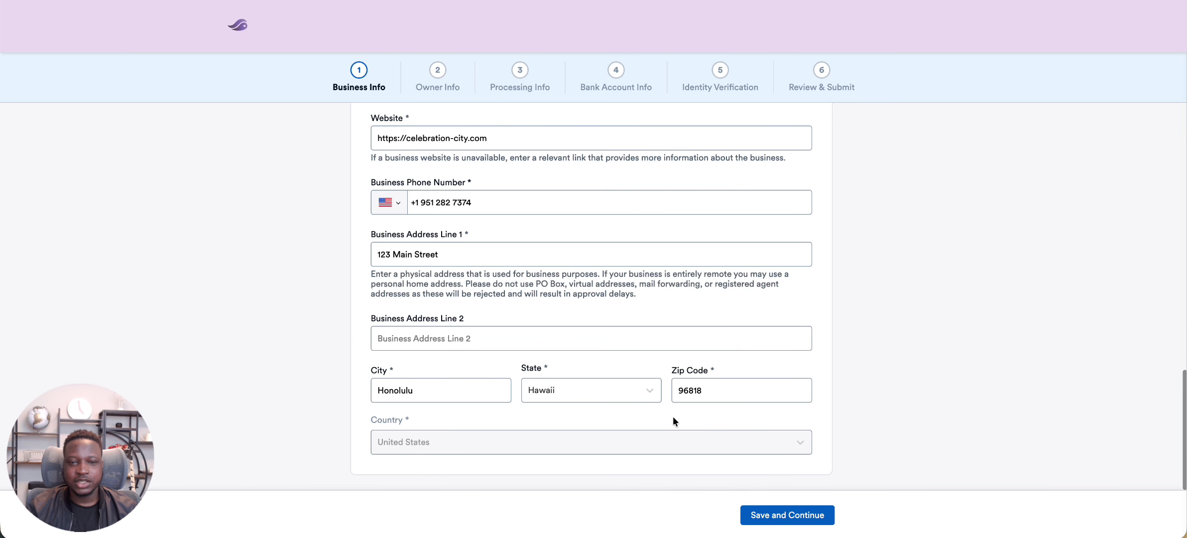
{"action": "left_click", "coordinate": [778, 519]}
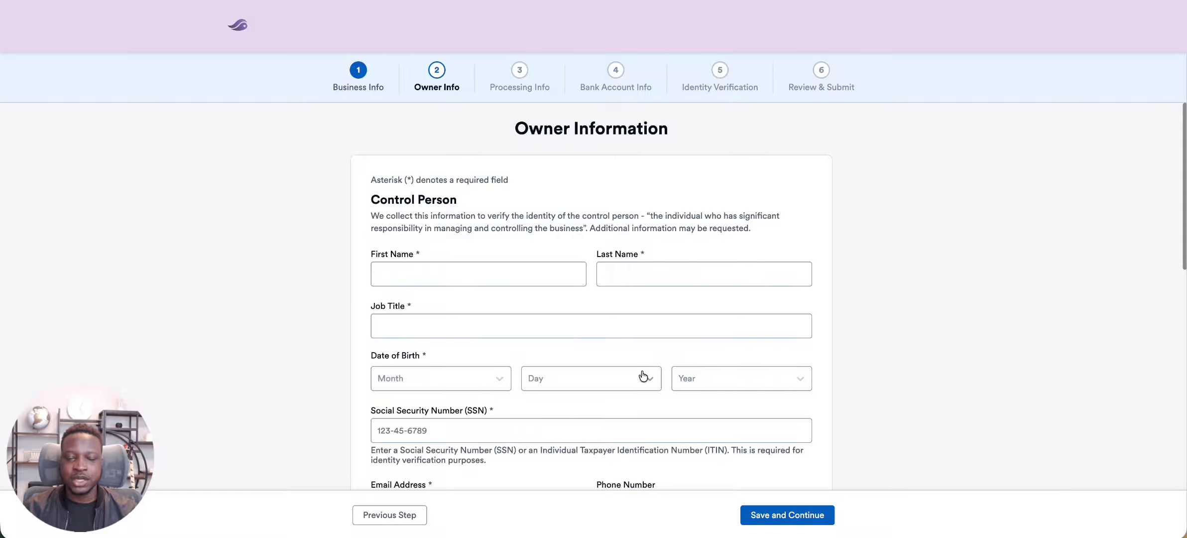
Look through the owner form's control person, home address, ownership percentage and beneficial owner fields
{"action": "scroll", "coordinate": [642, 376], "scroll_direction": "down", "scroll_amount": 3}
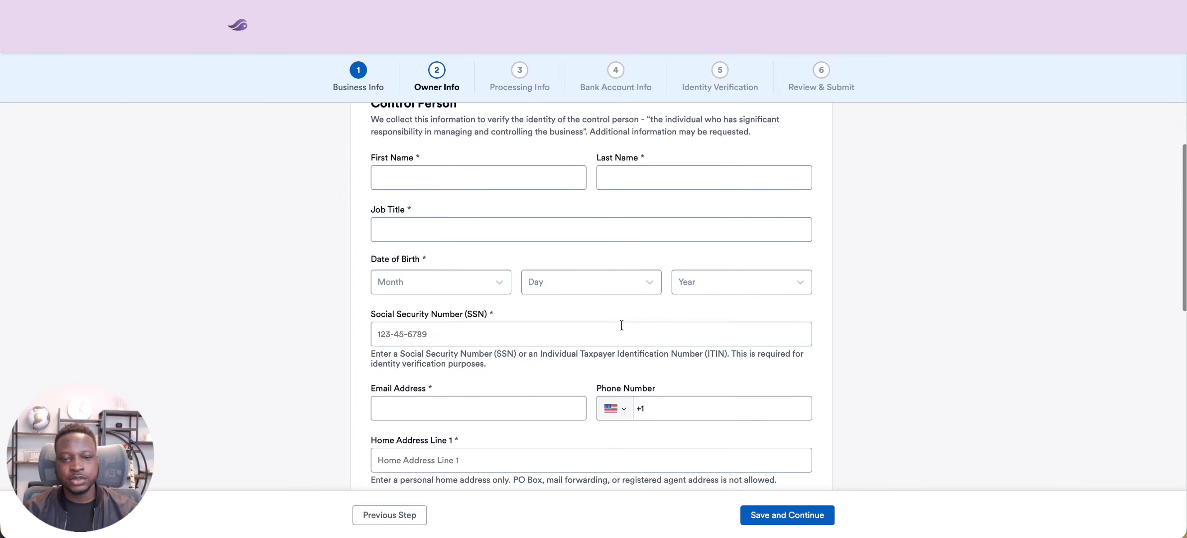
{"action": "scroll", "coordinate": [561, 350], "scroll_direction": "down", "scroll_amount": 3}
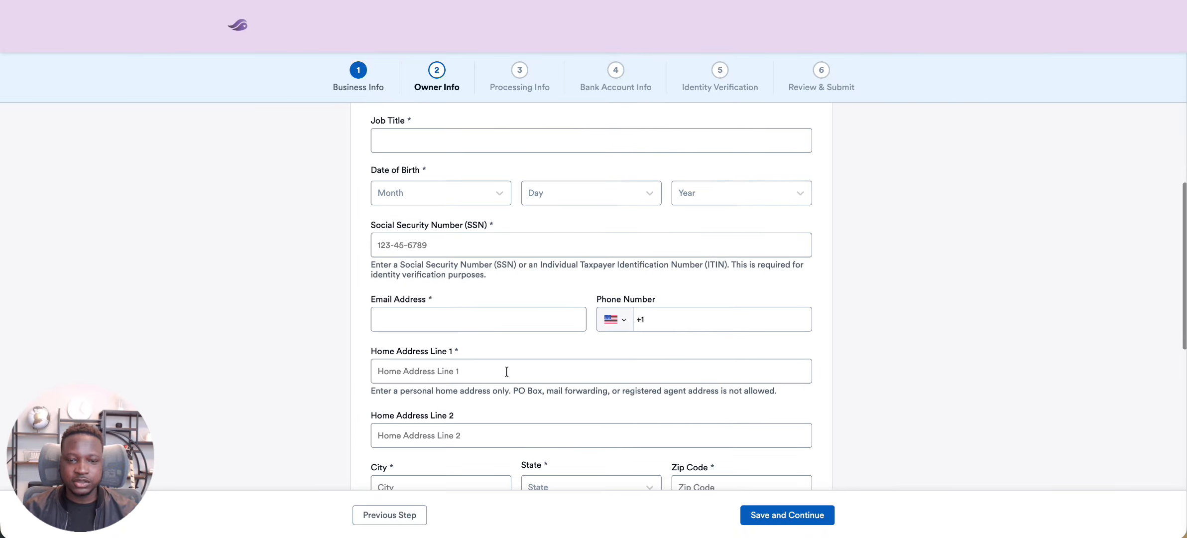
{"action": "scroll", "coordinate": [511, 380], "scroll_direction": "down", "scroll_amount": 8}
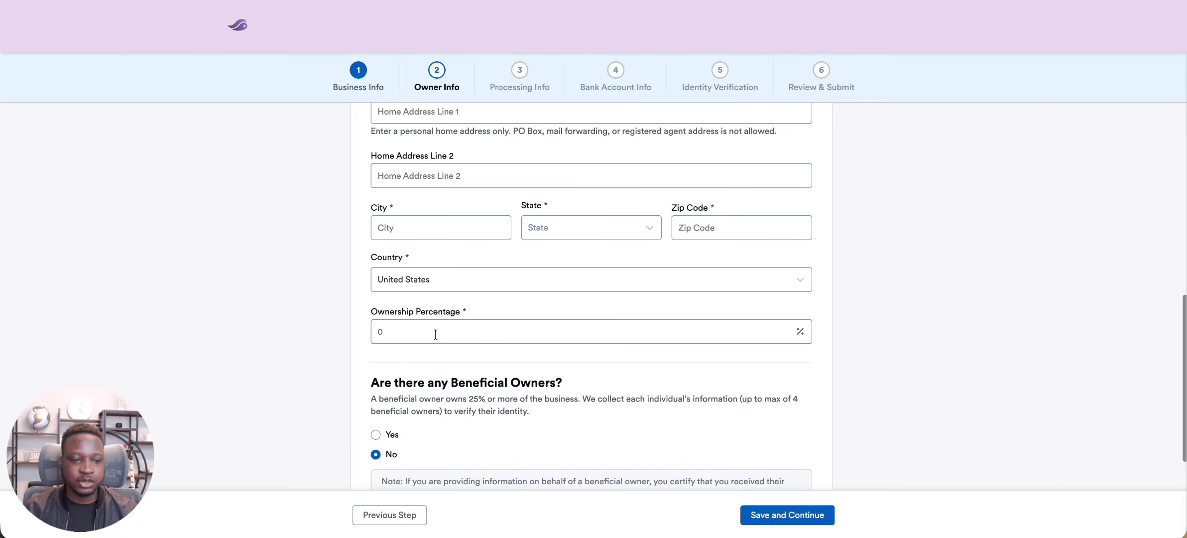
{"action": "scroll", "coordinate": [498, 324], "scroll_direction": "up", "scroll_amount": 5}
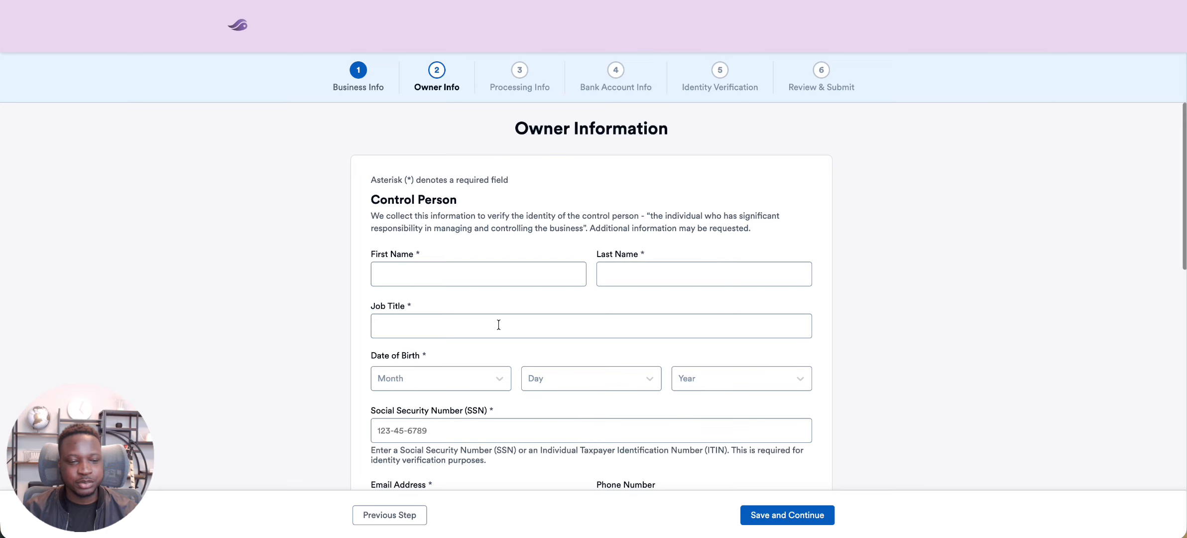
Complete the control person's contact details and home address with an ownership percentage of 100, and save the owner information
{"action": "scroll", "coordinate": [498, 324], "scroll_direction": "down", "scroll_amount": 1}
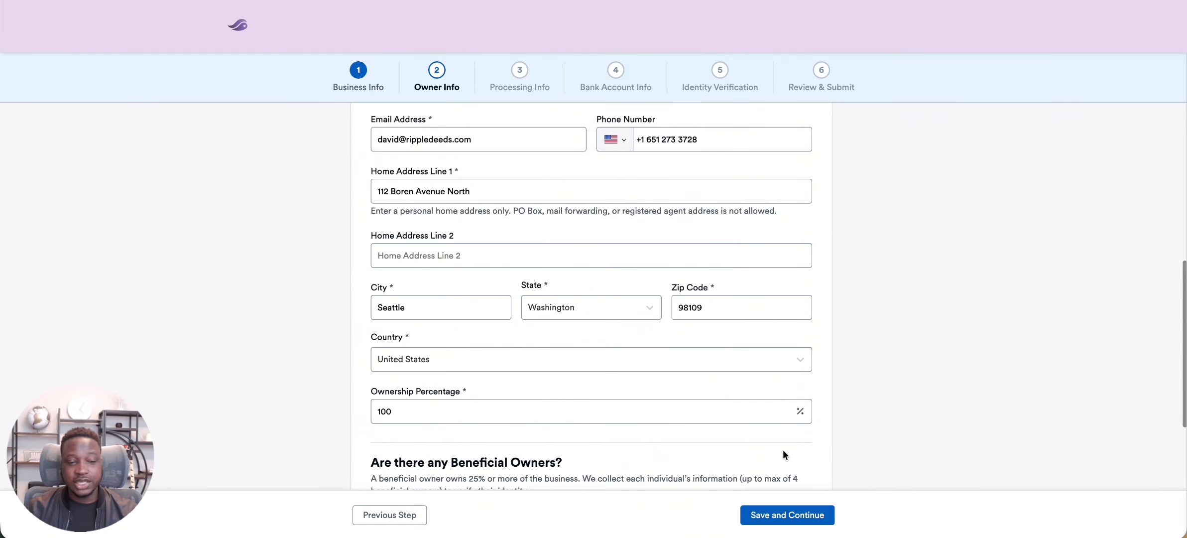
{"action": "left_click", "coordinate": [786, 517]}
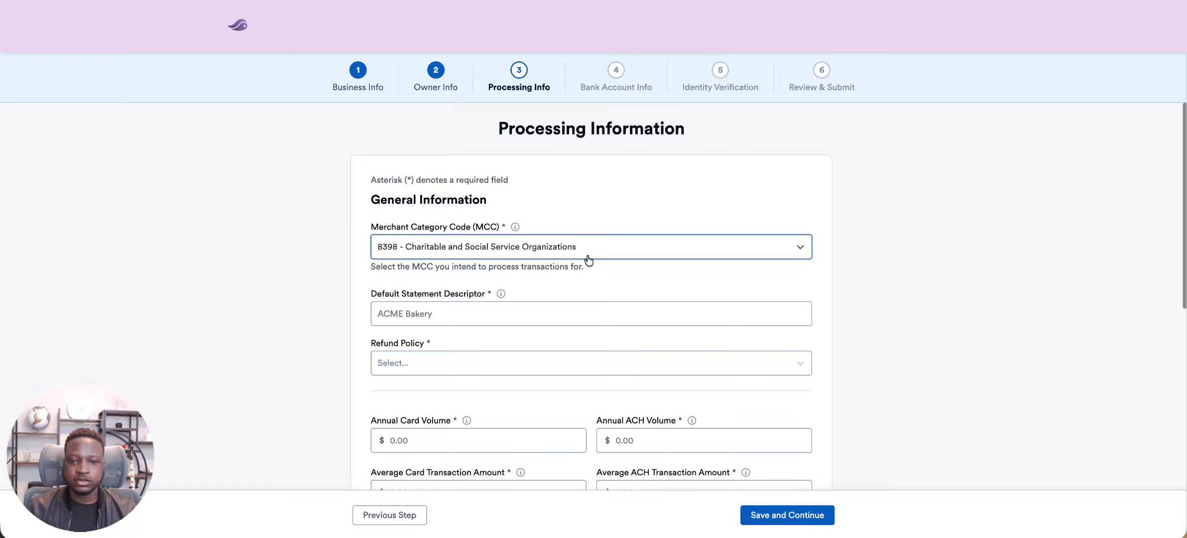
Set the default statement descriptor to celebration-church and the refund policy to No Refunds
{"action": "left_click", "coordinate": [534, 314]}
{"action": "type", "text": "celebration-church"}
{"action": "key", "text": "Tab"}
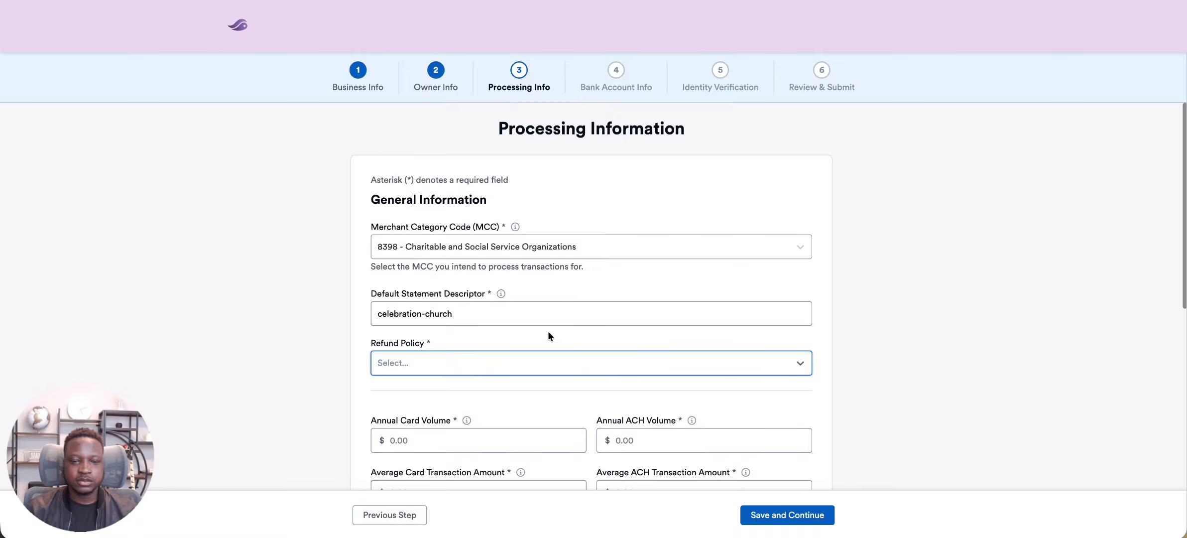
{"action": "left_click", "coordinate": [589, 371]}
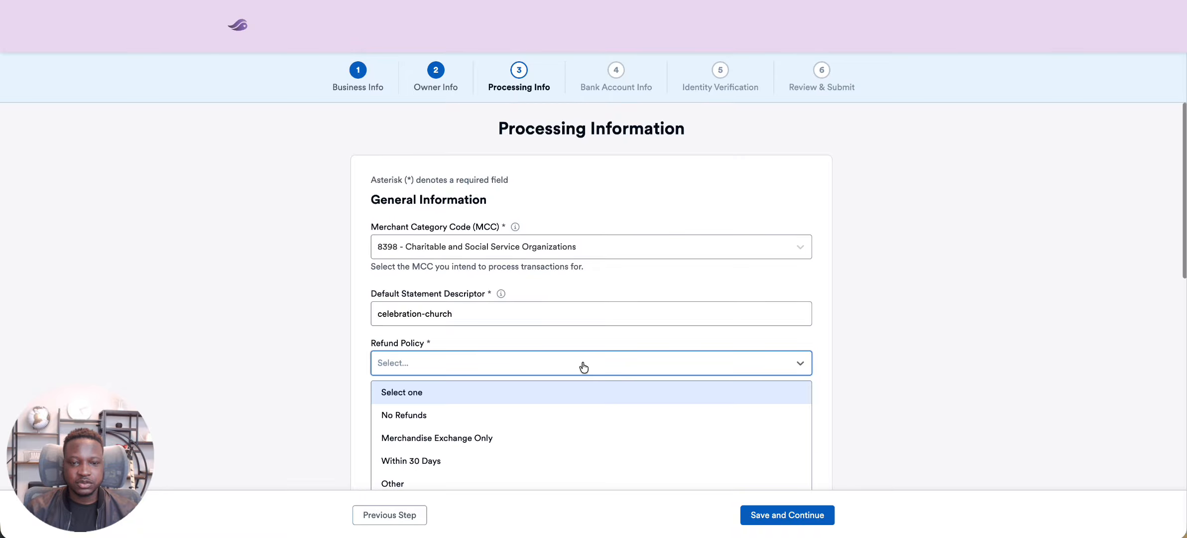
{"action": "left_click", "coordinate": [496, 413]}
Enter $100,000 annual card and ACH volumes, average amounts of $100 card and $50 ACH, and card volume of 100% online, 0% in-person, 0% mail/telephone
{"action": "scroll", "coordinate": [496, 414], "scroll_direction": "down", "scroll_amount": 5}
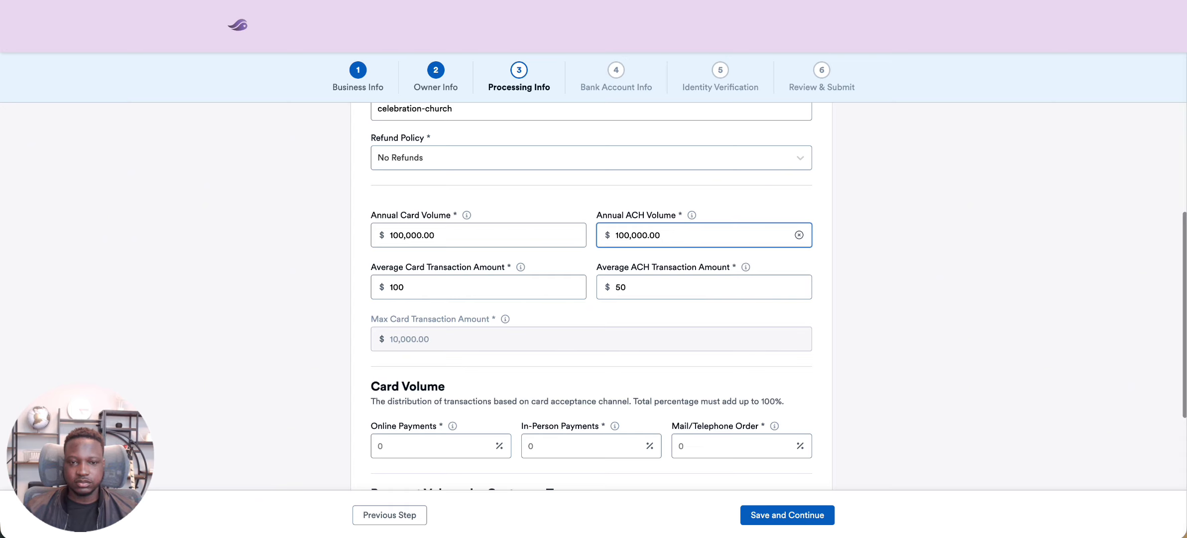
{"action": "scroll", "coordinate": [590, 296], "scroll_direction": "down", "scroll_amount": 3}
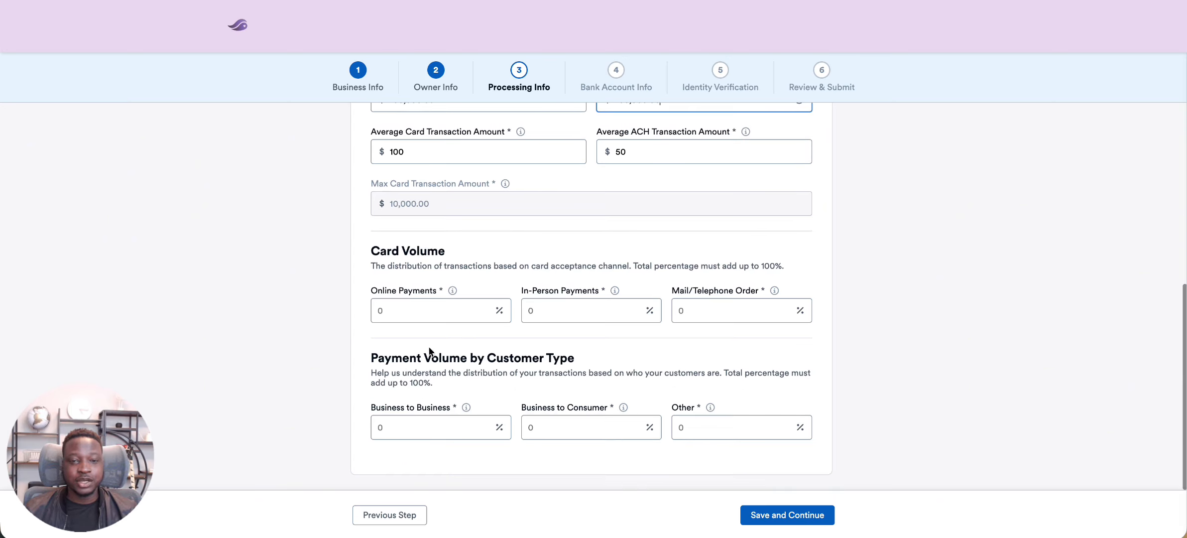
{"action": "left_click", "coordinate": [417, 310]}
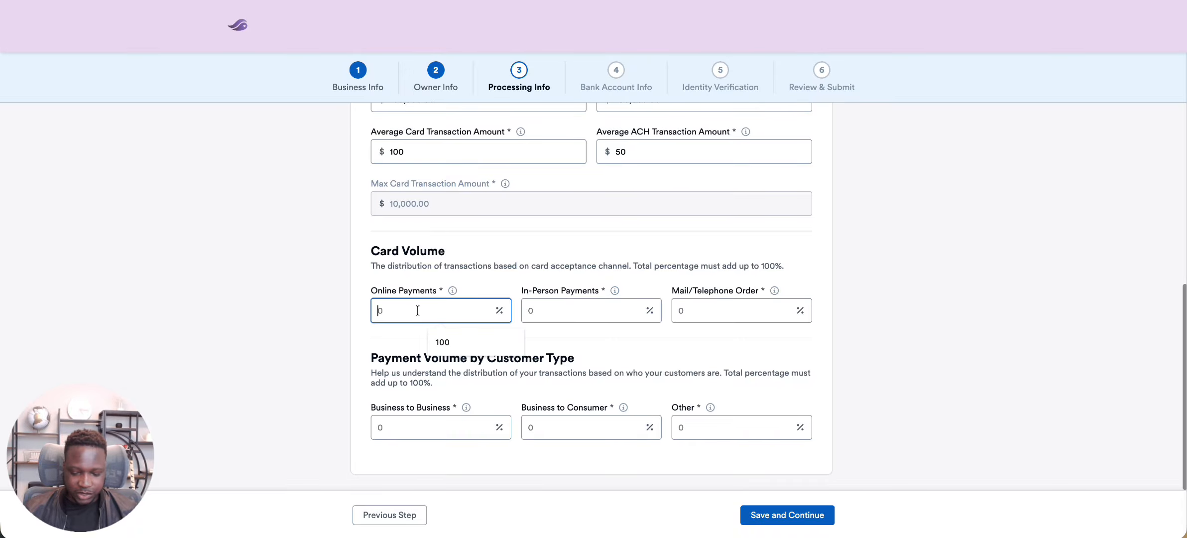
{"action": "type", "text": "100"}
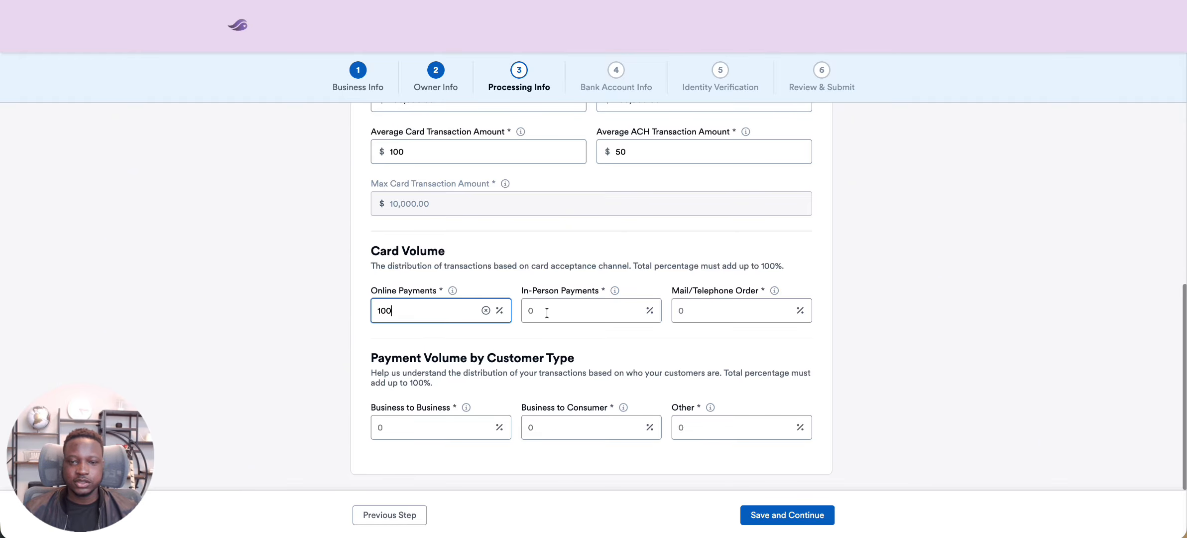
{"action": "left_click", "coordinate": [547, 312]}
{"action": "type", "text": "0"}
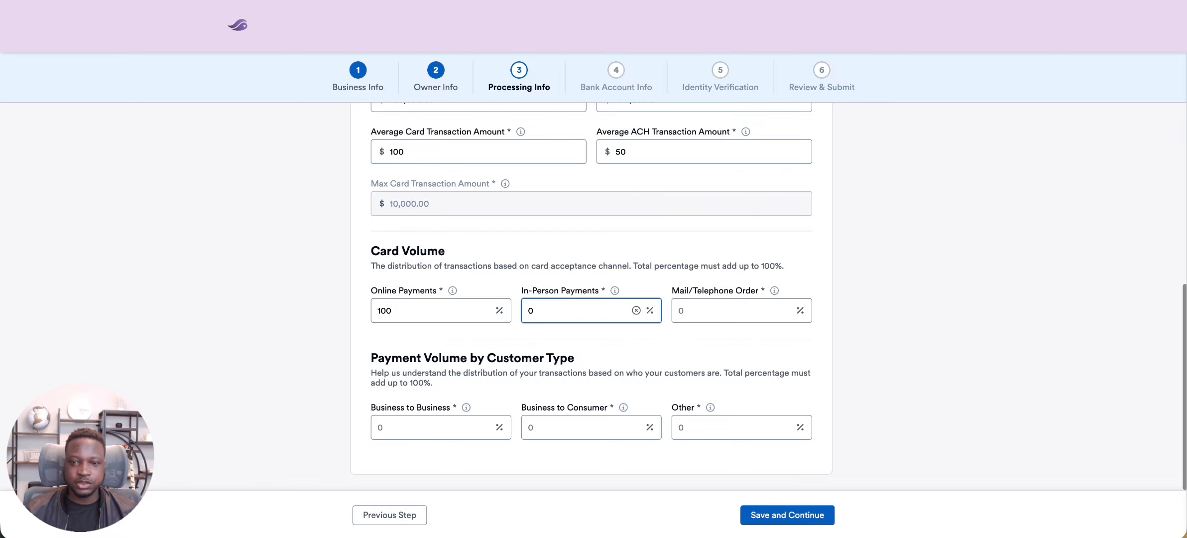
{"action": "left_click", "coordinate": [731, 318]}
{"action": "type", "text": "0"}
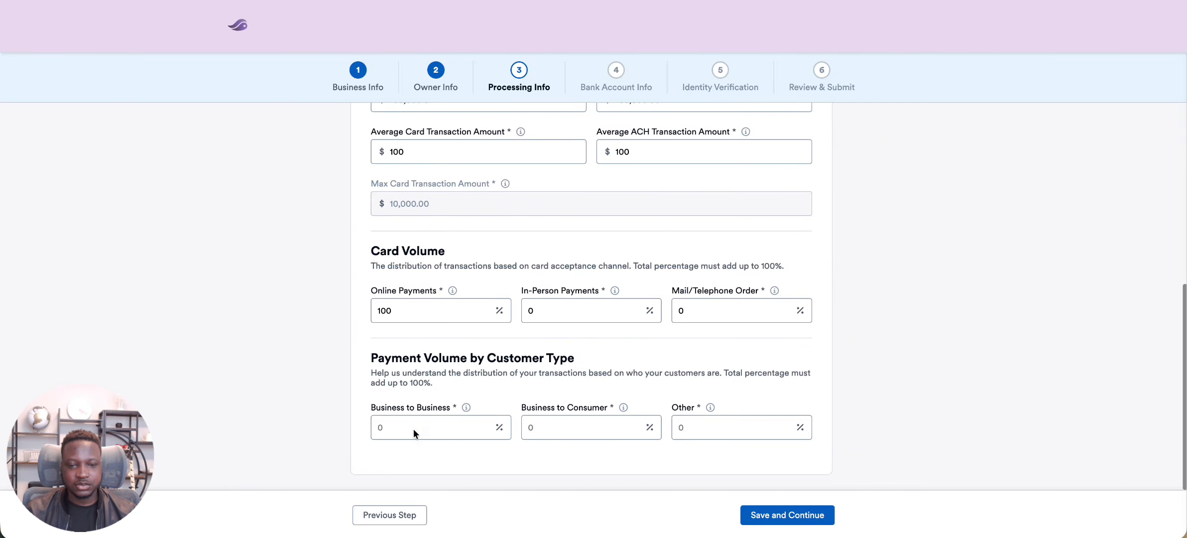
Set the average ACH amount to $100 and customer types to 10% business to business, 0% business to consumer and 90% other, and save
{"action": "left_click", "coordinate": [409, 425]}
{"action": "type", "text": "10"}
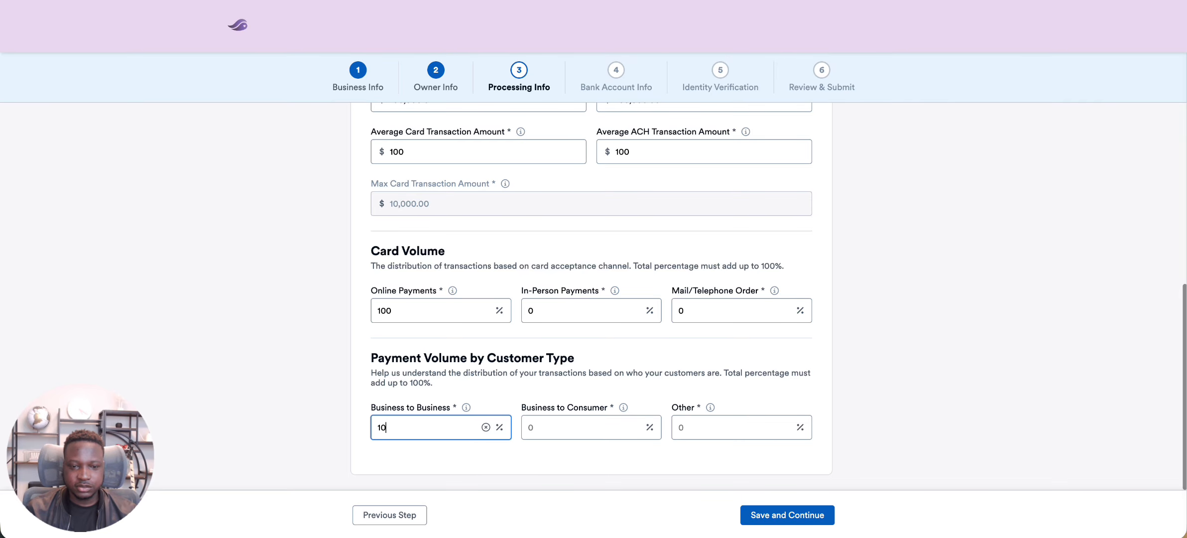
{"action": "left_click", "coordinate": [577, 433]}
{"action": "type", "text": "0"}
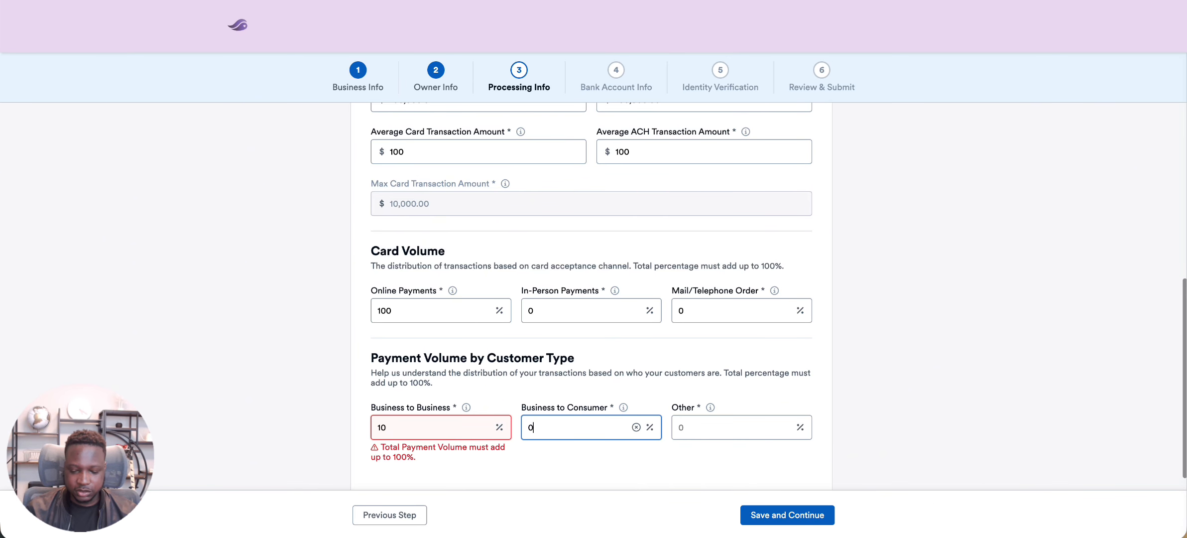
{"action": "key", "text": "Tab"}
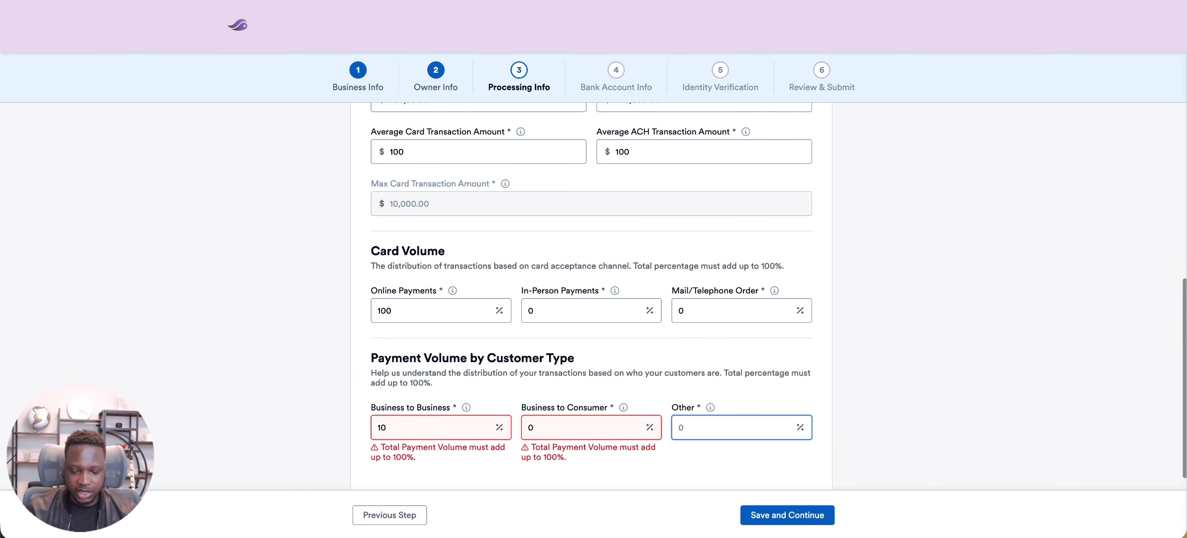
{"action": "type", "text": "90"}
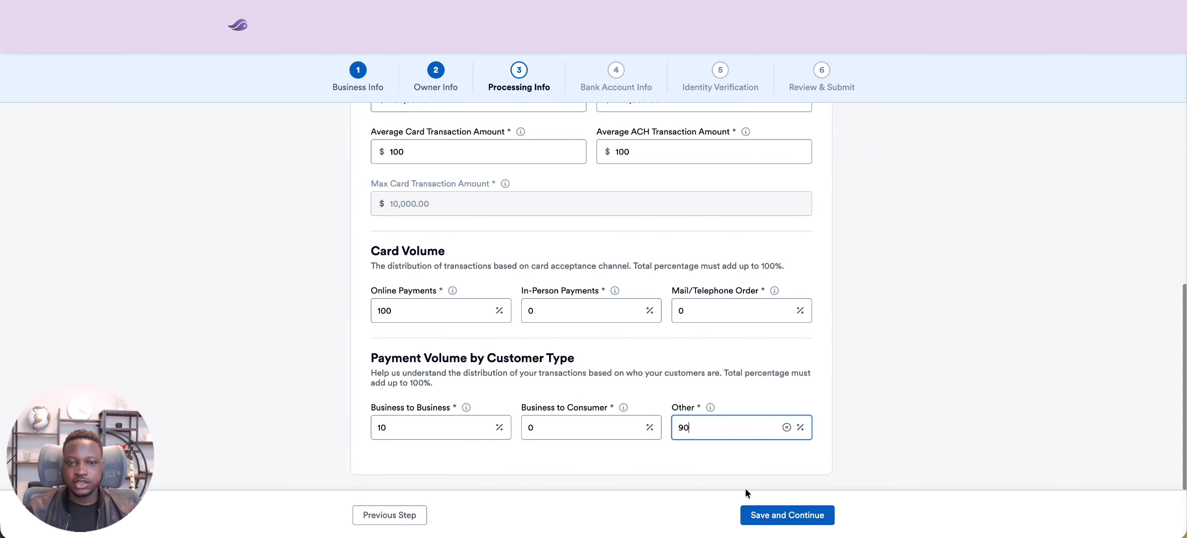
{"action": "left_click", "coordinate": [774, 520]}
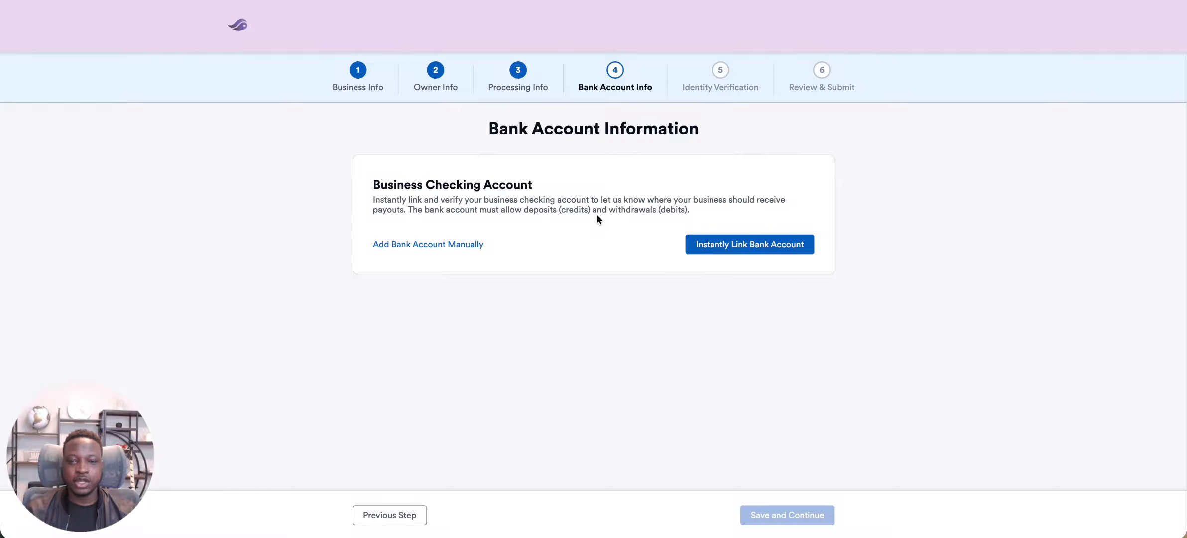
Start instant bank linking through Plaid without a phone number and choose Affinity Plus Federal Credit Union as the institution
{"action": "left_click", "coordinate": [466, 244]}
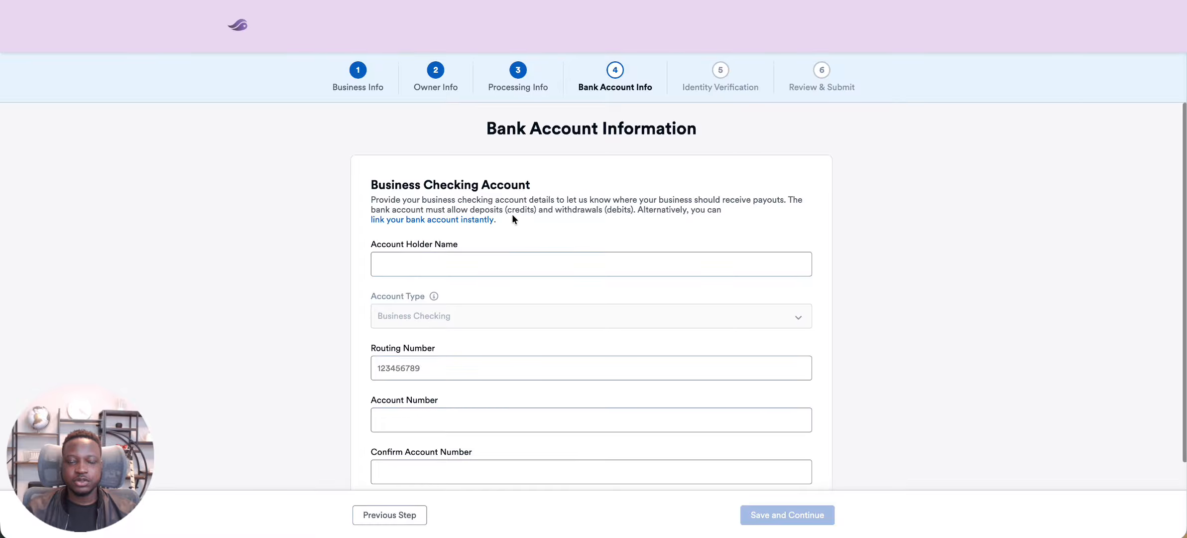
{"action": "left_click", "coordinate": [440, 220]}
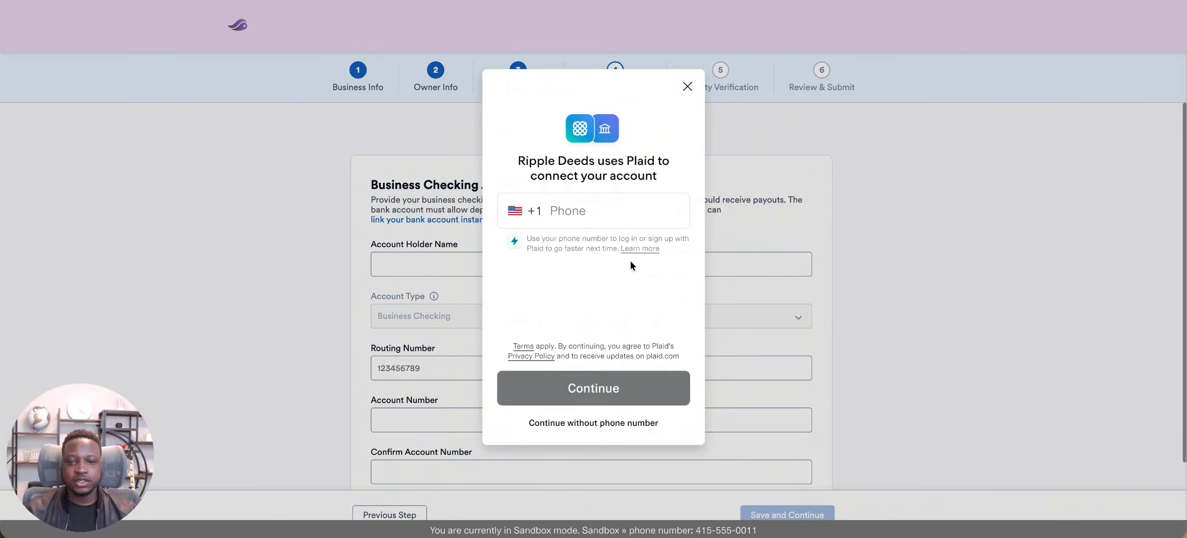
{"action": "left_click", "coordinate": [585, 422]}
{"action": "left_click", "coordinate": [614, 301]}
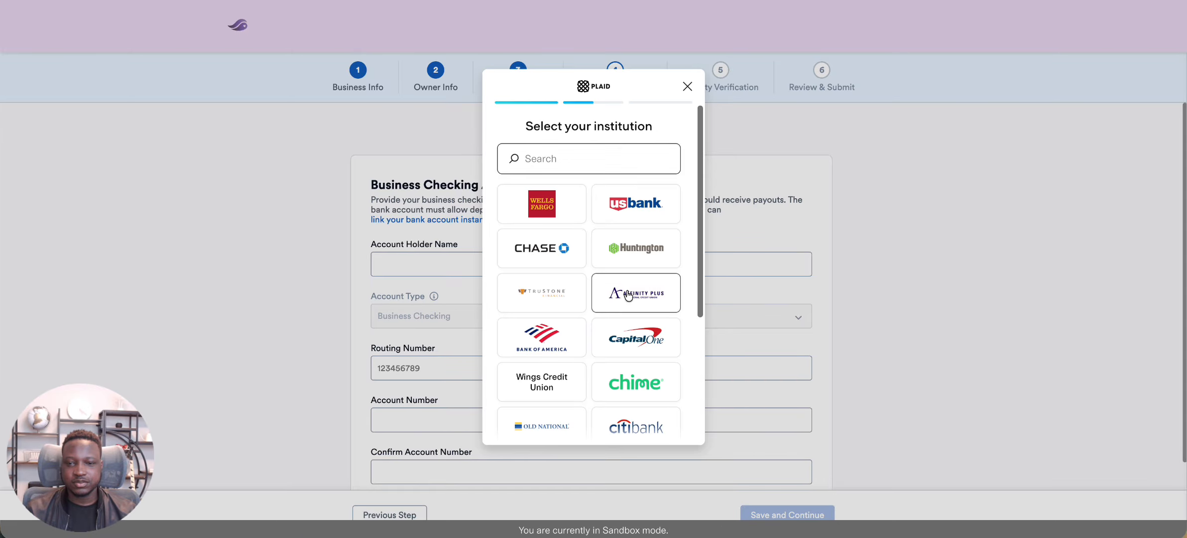
Log into Affinity Plus Federal Credit Union with the username user_good and the account password
{"action": "type", "text": "user_good"}
{"action": "key", "text": "Tab"}
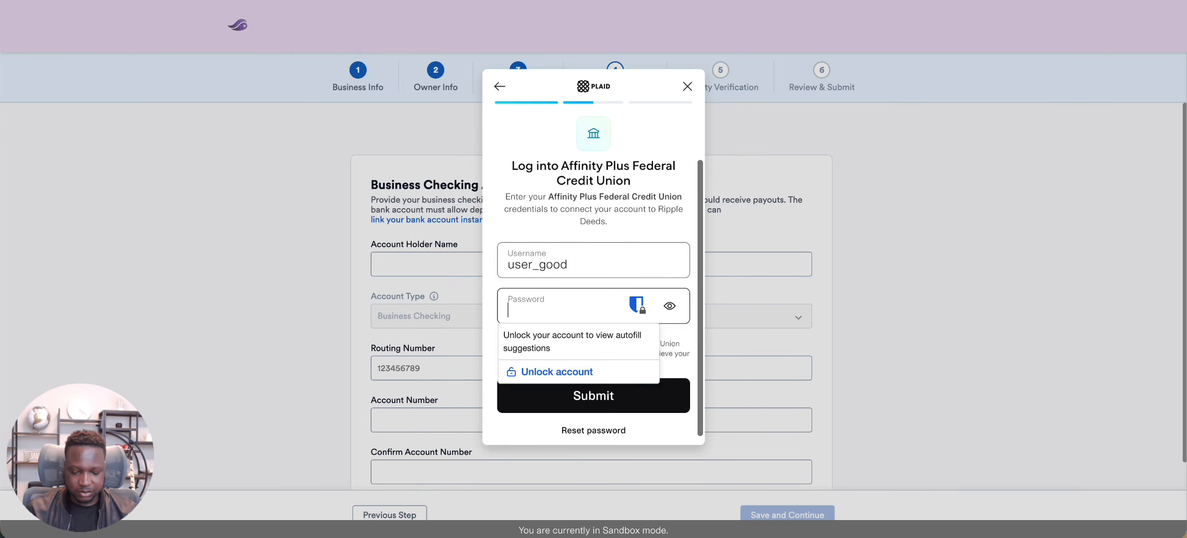
{"action": "type", "text": "pass_good"}
{"action": "left_click", "coordinate": [562, 387]}
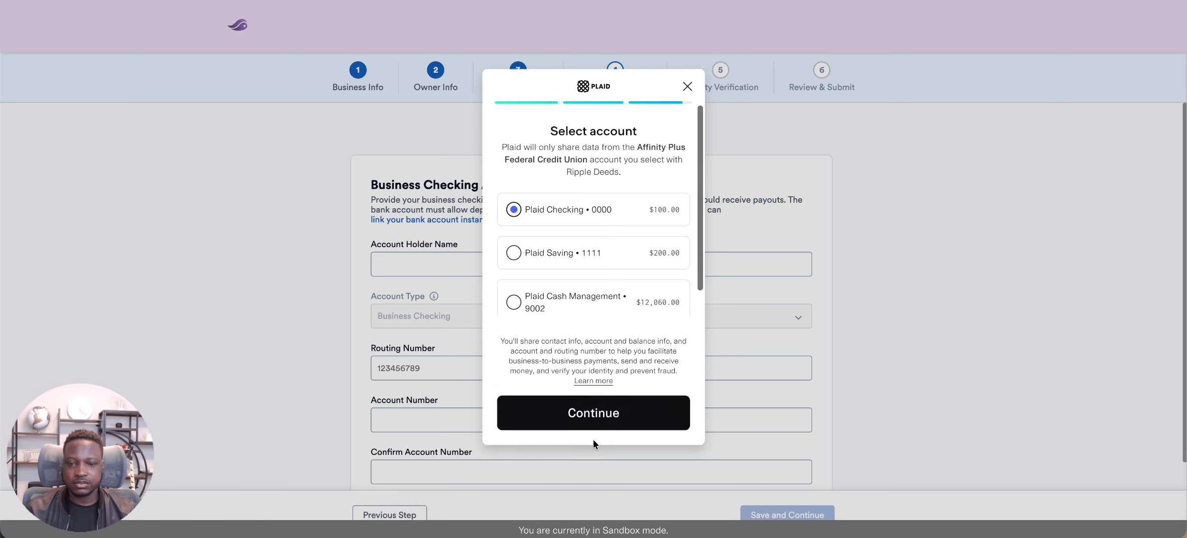
Link the Plaid Checking account, finish without saving it with Plaid, and save the bank account information to continue
{"action": "left_click", "coordinate": [592, 415]}
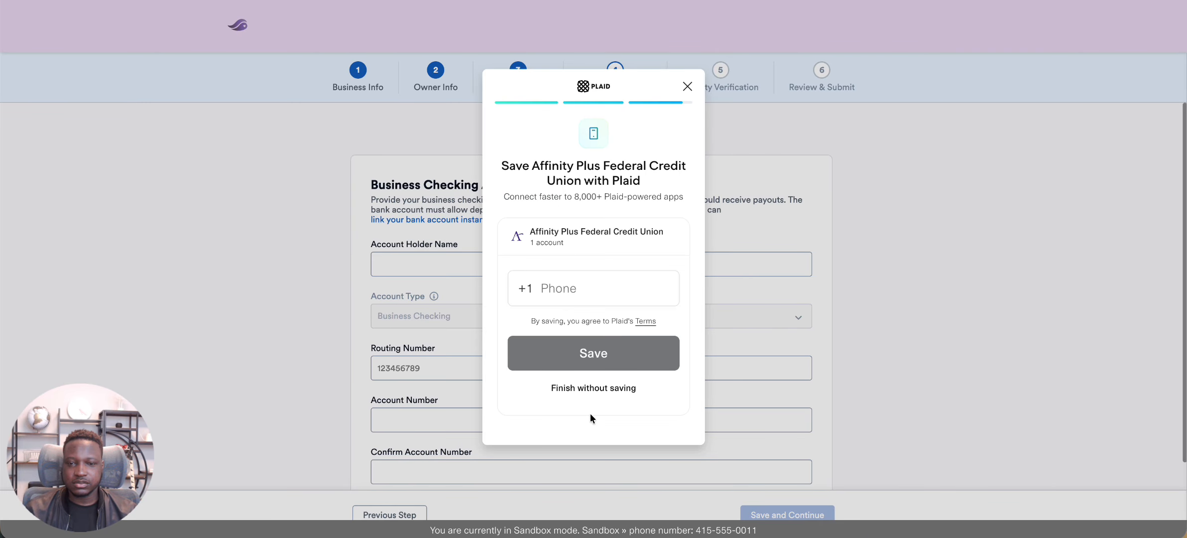
{"action": "left_click", "coordinate": [586, 391]}
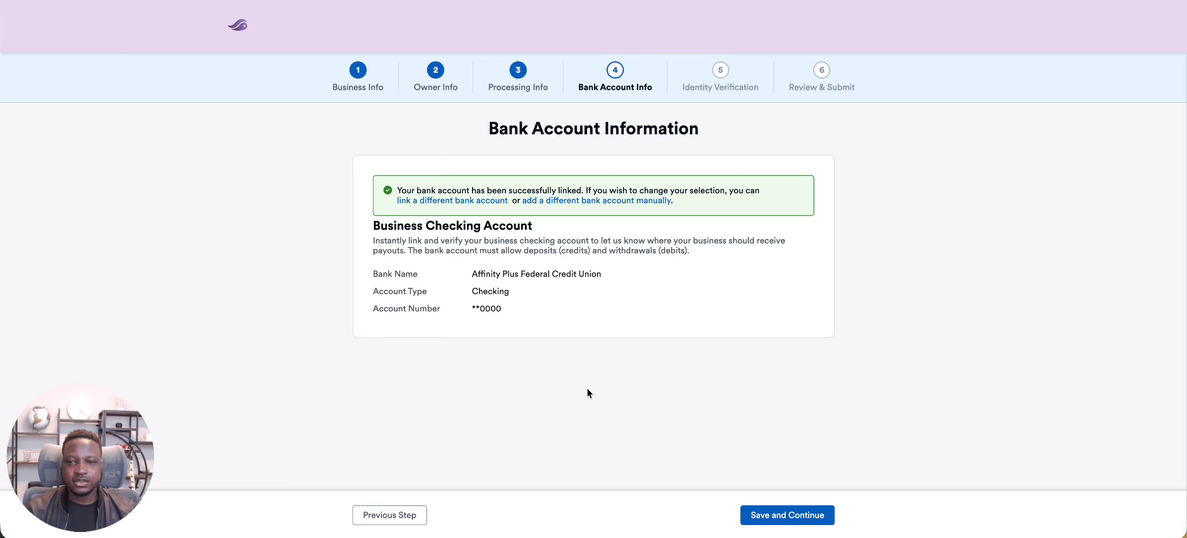
{"action": "left_click", "coordinate": [775, 511]}
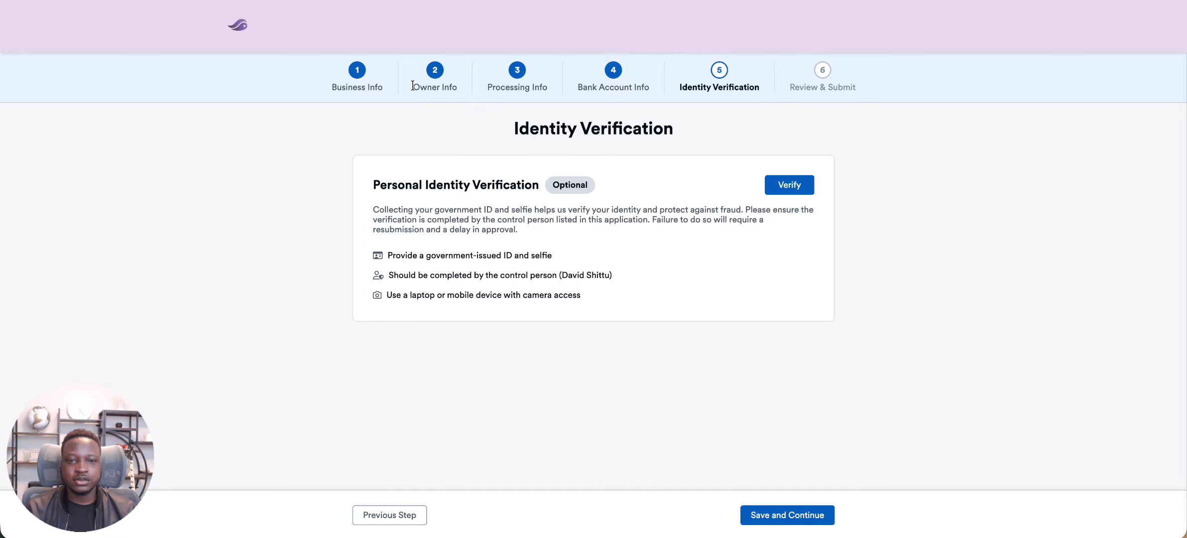
Read the personal identity verification requirements, skip the optional verification and continue to the application review
{"action": "left_click_drag", "start_coordinate": [411, 88], "coordinate": [463, 87]}
{"action": "left_click", "coordinate": [645, 172]}
{"action": "left_click_drag", "start_coordinate": [437, 254], "coordinate": [504, 254]}
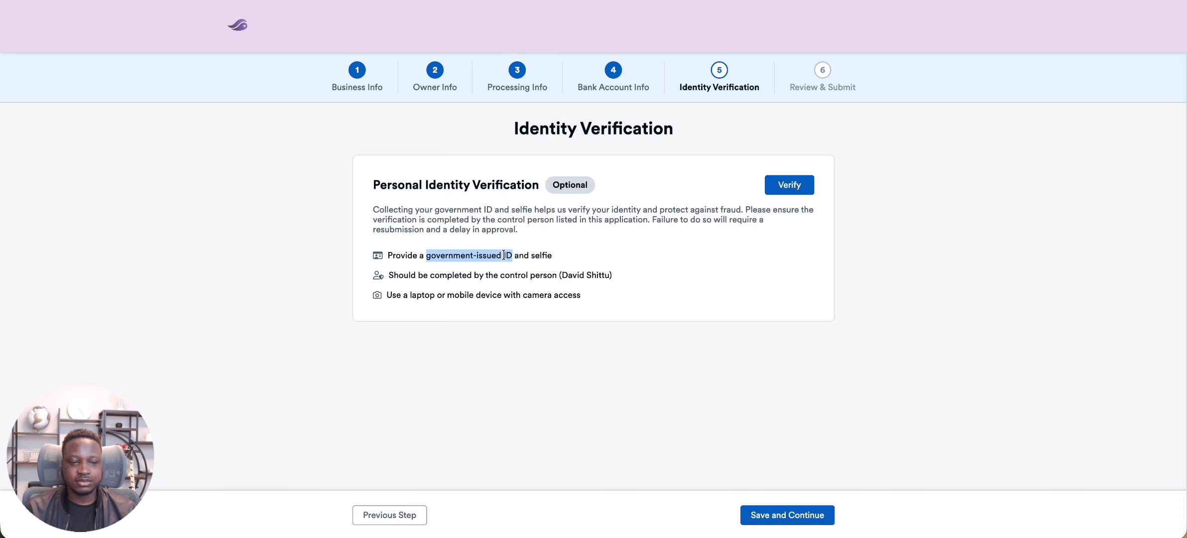
{"action": "left_click", "coordinate": [777, 516]}
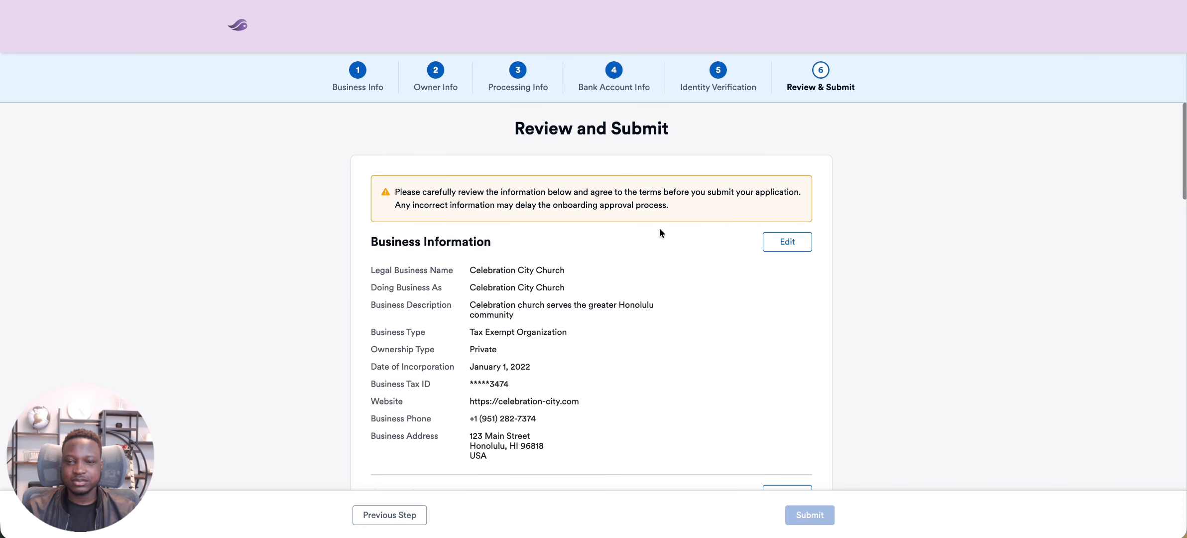
Review the application from business information to file uploads, agree to the terms and conditions, and submit it
{"action": "scroll", "coordinate": [631, 192], "scroll_direction": "down", "scroll_amount": 1}
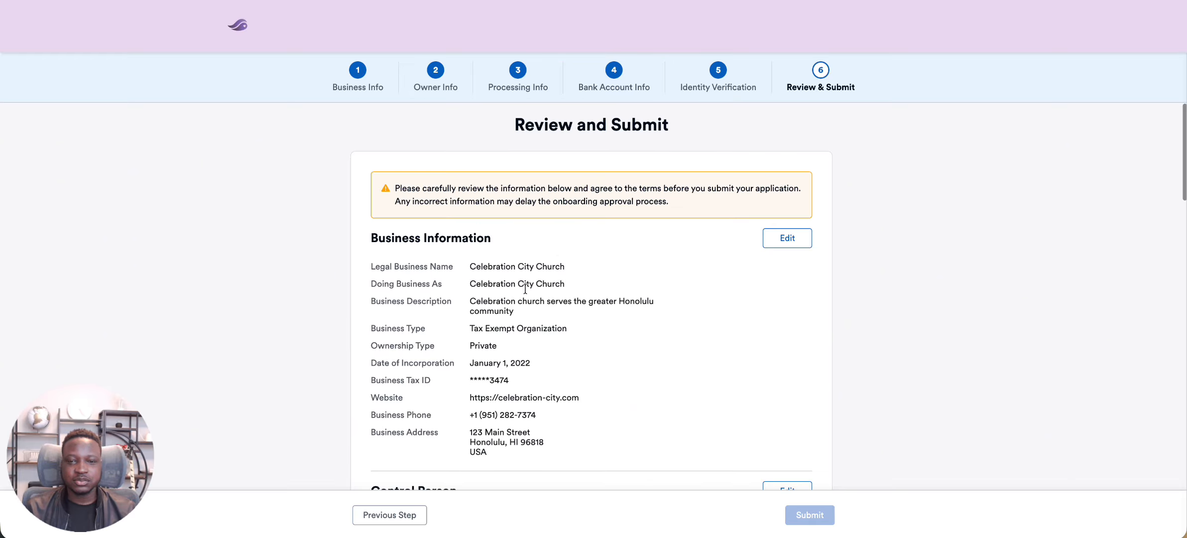
{"action": "scroll", "coordinate": [525, 299], "scroll_direction": "down", "scroll_amount": 2}
{"action": "scroll", "coordinate": [525, 311], "scroll_direction": "down", "scroll_amount": 5}
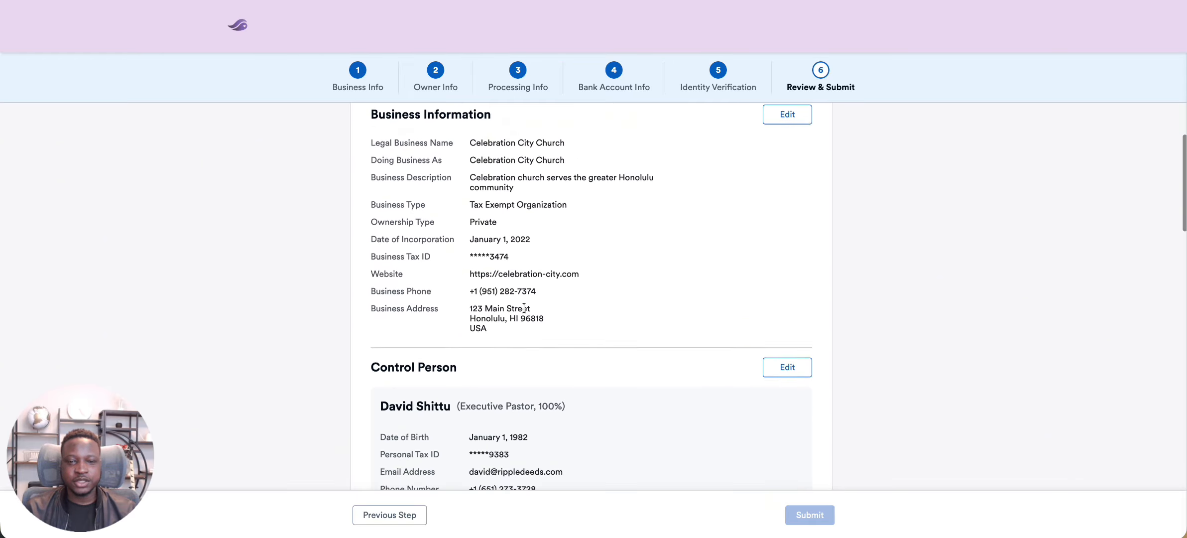
{"action": "scroll", "coordinate": [525, 306], "scroll_direction": "down", "scroll_amount": 20}
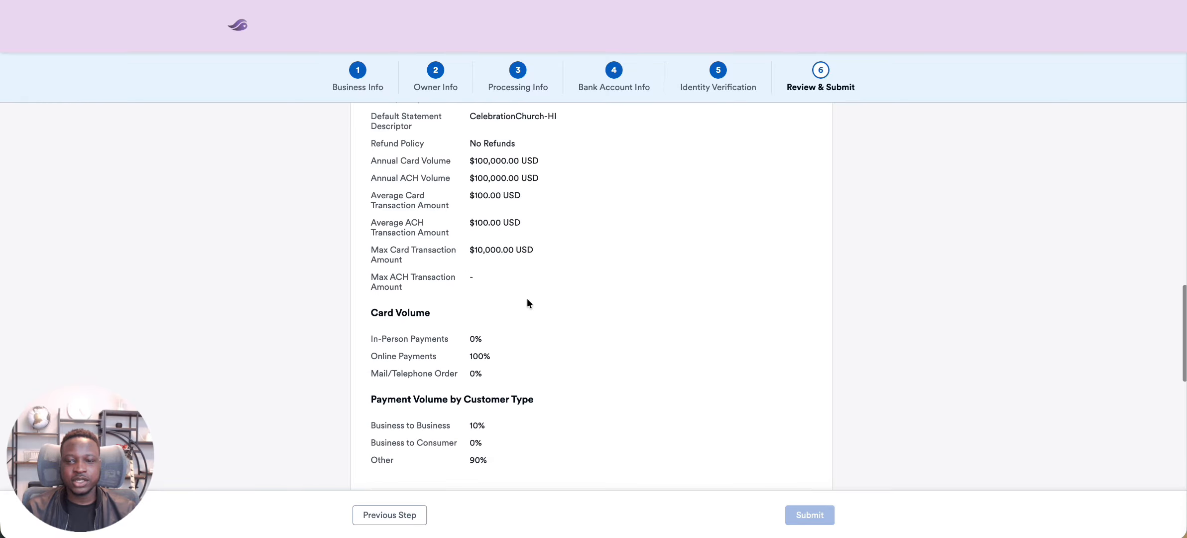
{"action": "scroll", "coordinate": [528, 302], "scroll_direction": "down", "scroll_amount": 5}
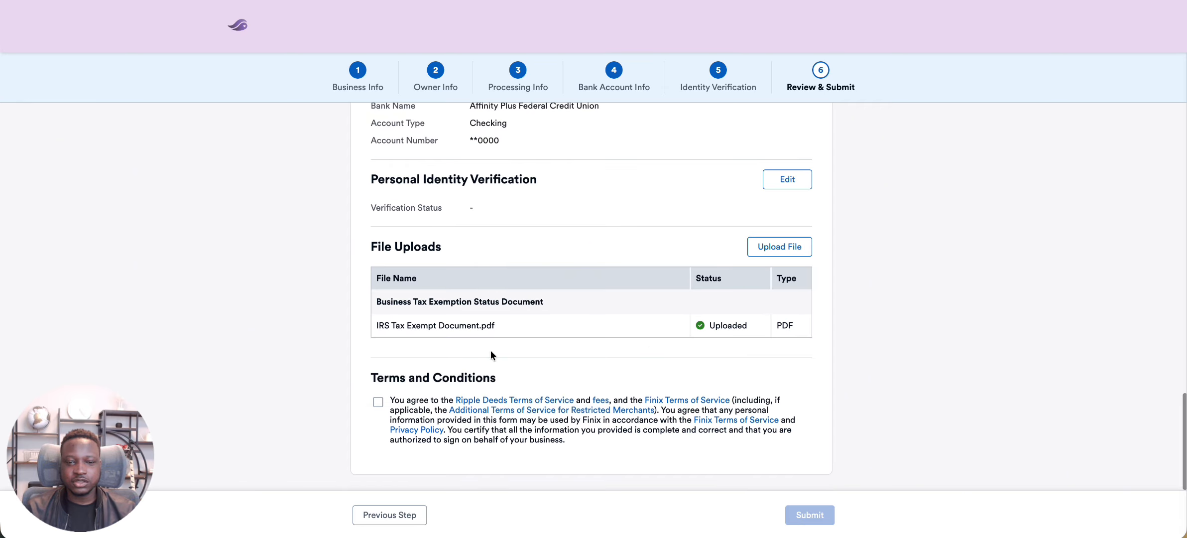
{"action": "left_click", "coordinate": [377, 403]}
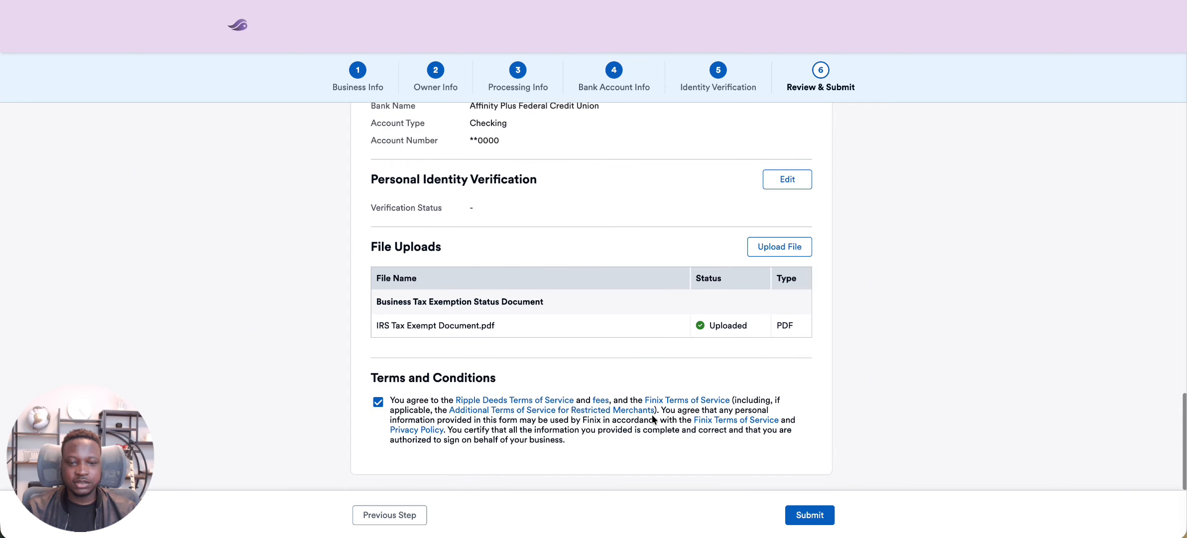
{"action": "left_click", "coordinate": [791, 513]}
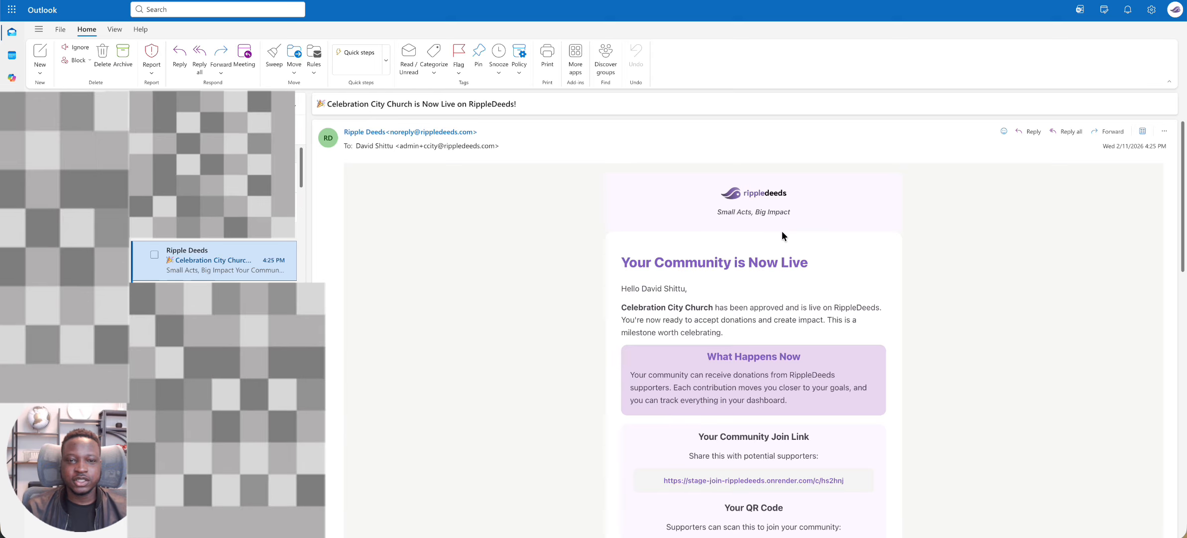
Examine the community join link and QR code in the RippleDeeds go-live email for Celebration City Church in Outlook
{"action": "scroll", "coordinate": [782, 300], "scroll_direction": "down", "scroll_amount": 3}
{"action": "scroll", "coordinate": [782, 300], "scroll_direction": "down", "scroll_amount": 1}
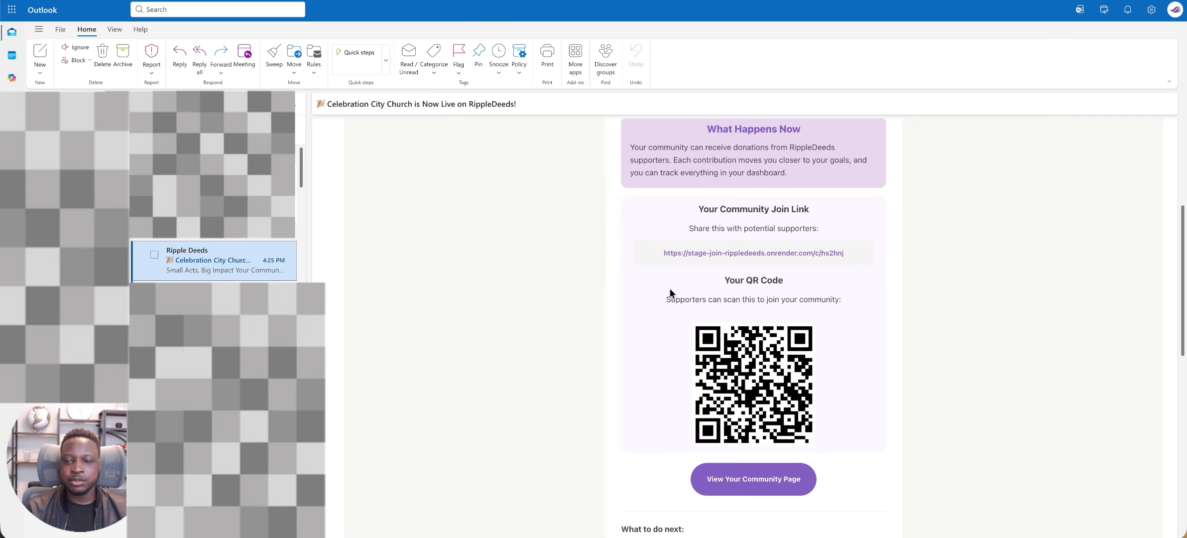
{"action": "left_click", "coordinate": [675, 308]}
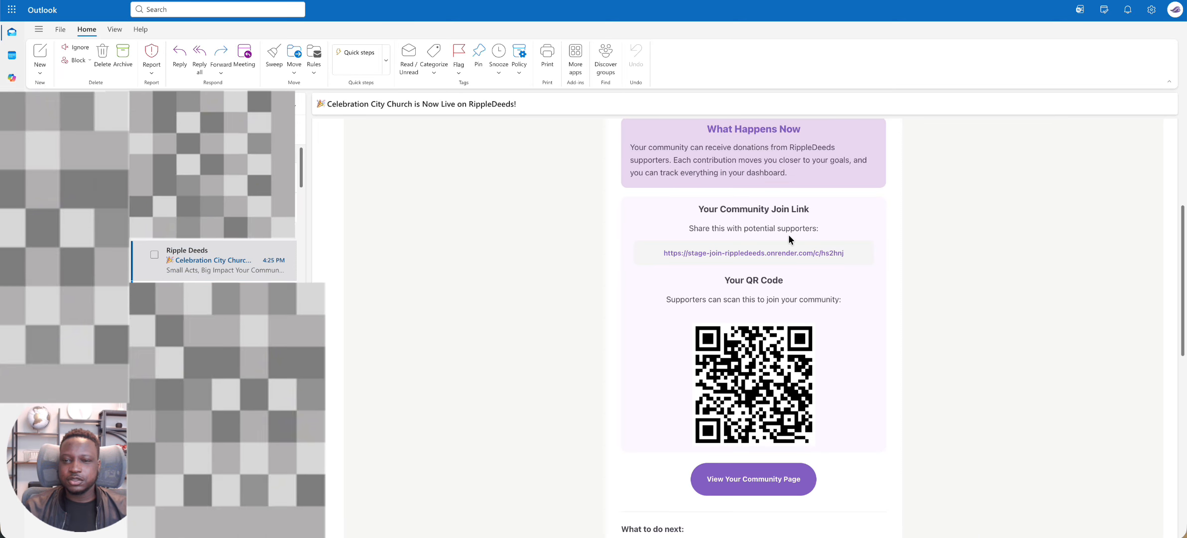